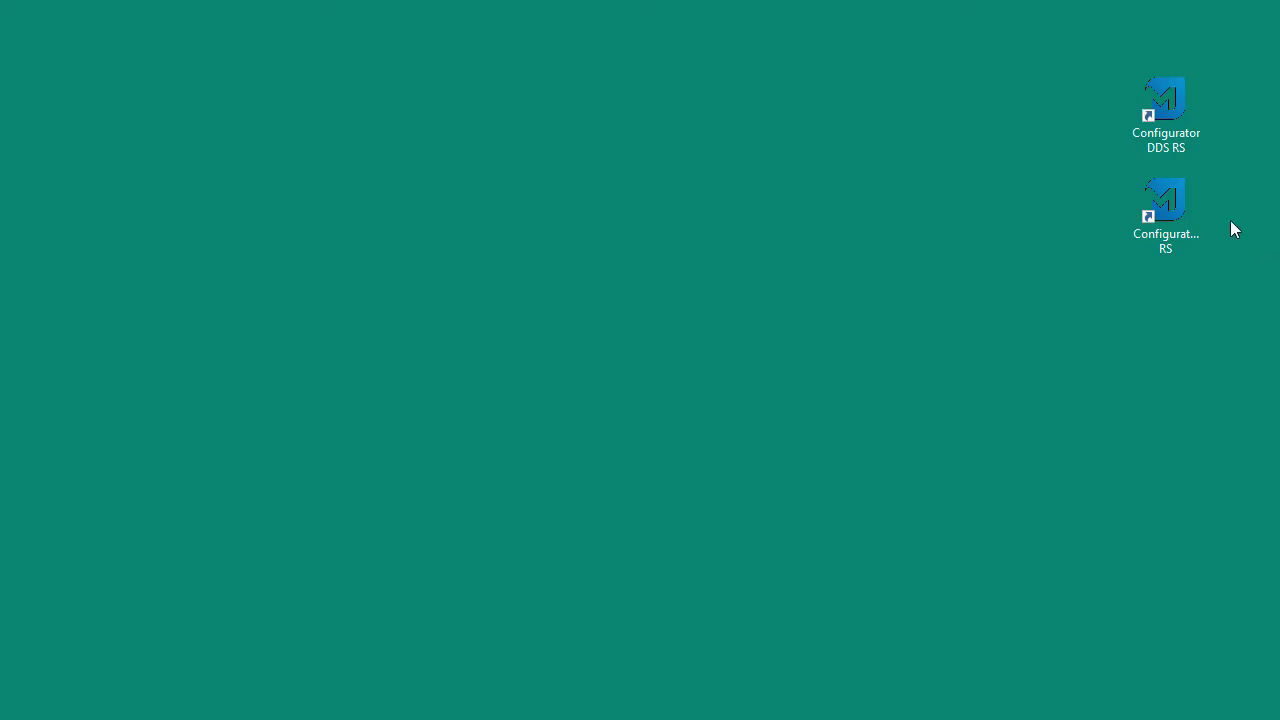
# - Launch the DDS sensor configurator and connect to the sensor through port COM3
pyautogui.doubleClick(1175, 128)
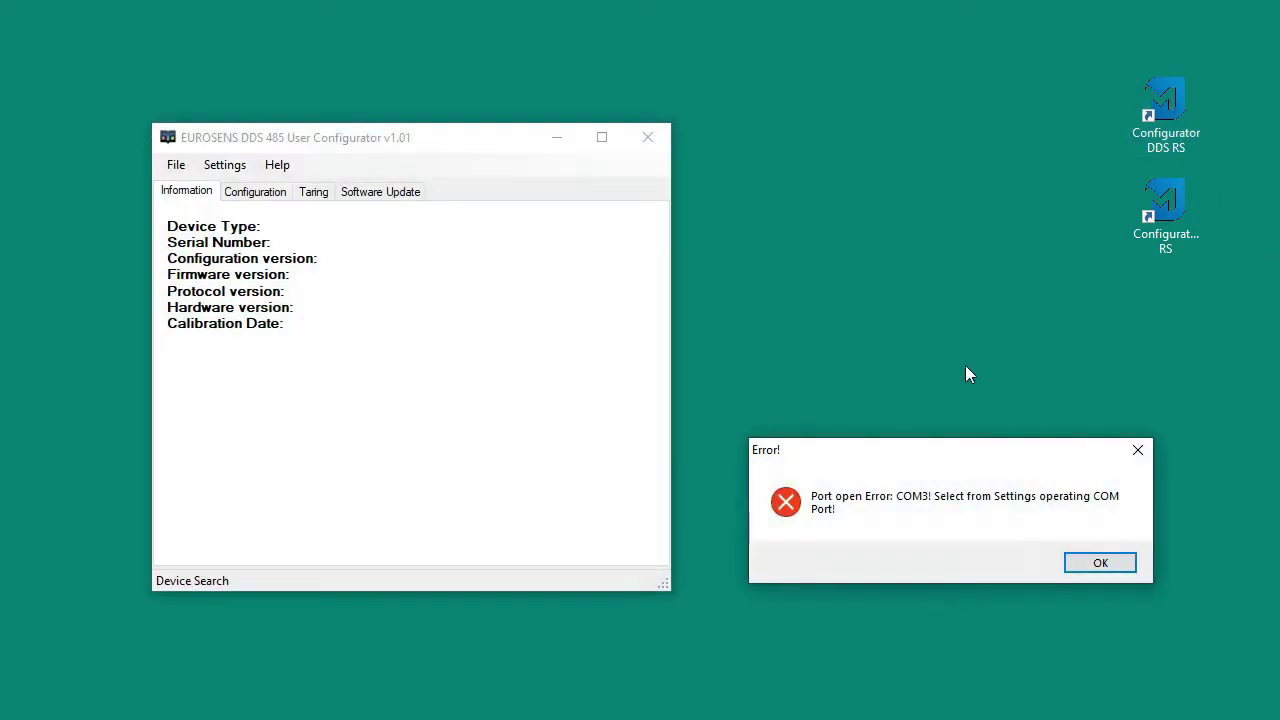
pyautogui.click(1104, 562)
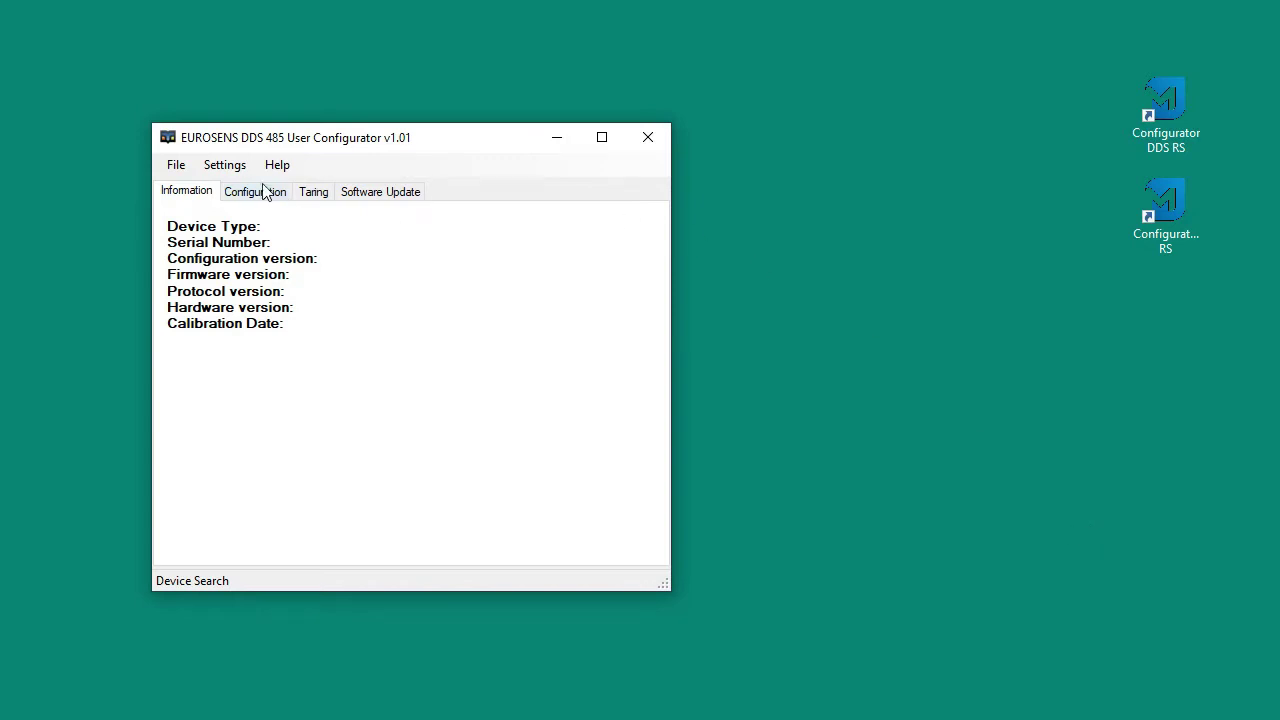
pyautogui.click(224, 166)
pyautogui.click(262, 187)
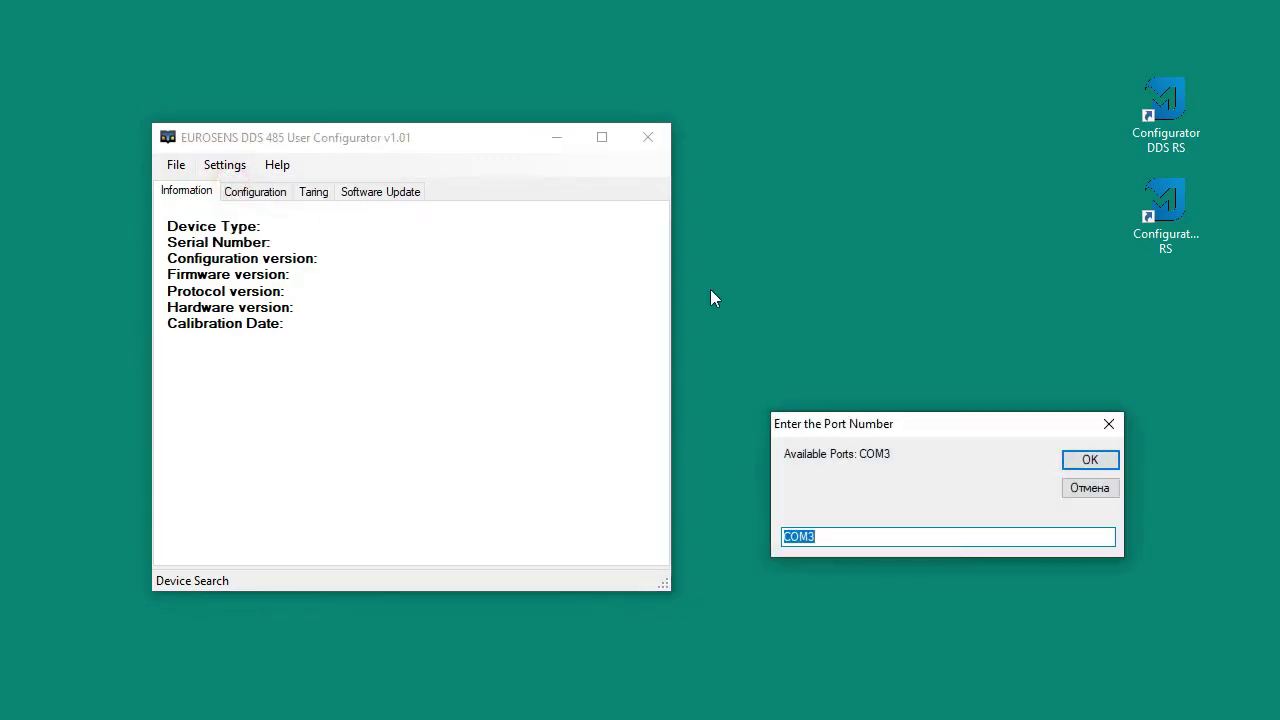
pyautogui.click(1090, 461)
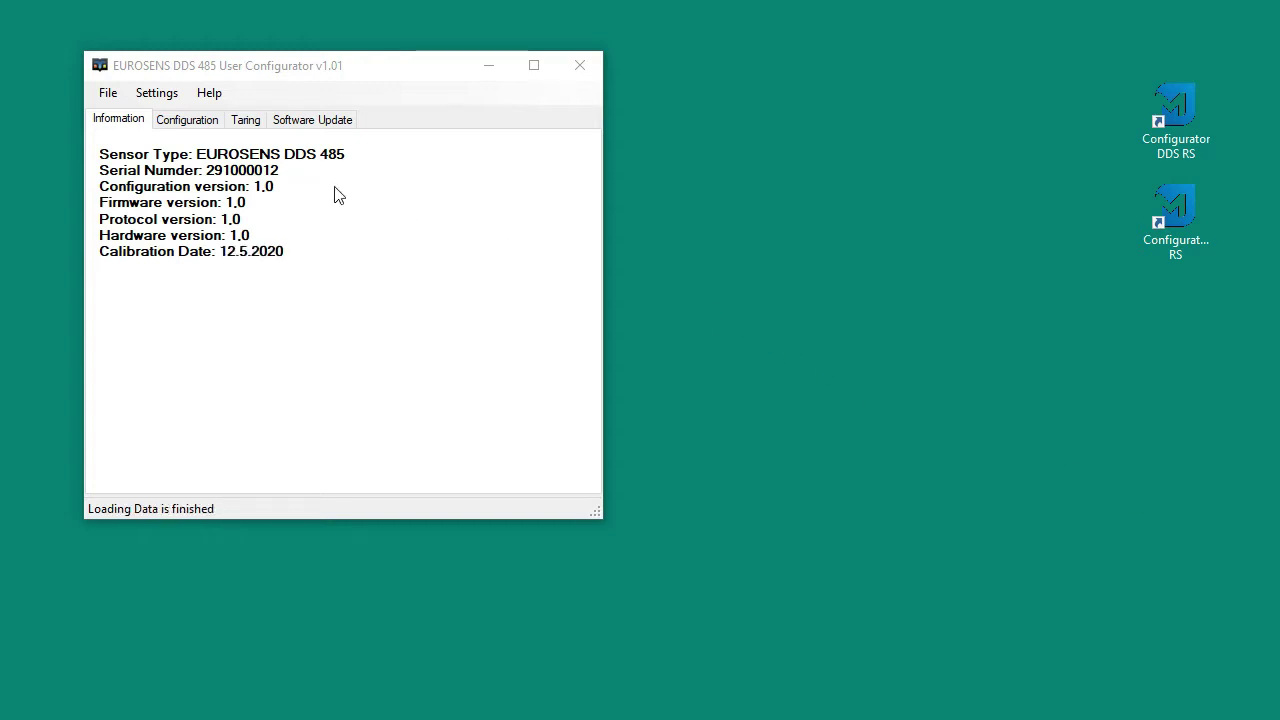
pyautogui.click(181, 124)
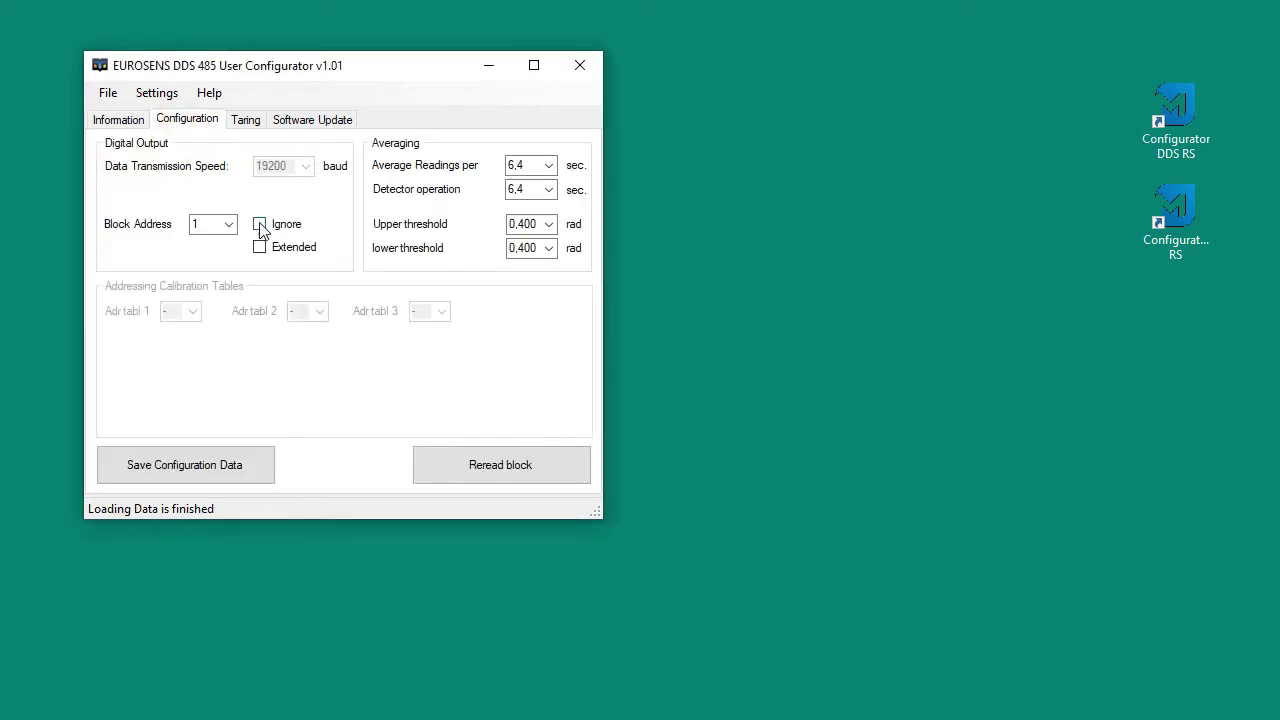
# - Keep block address 1, review the three calibration table address lists, and leave Extended off
pyautogui.click(227, 229)
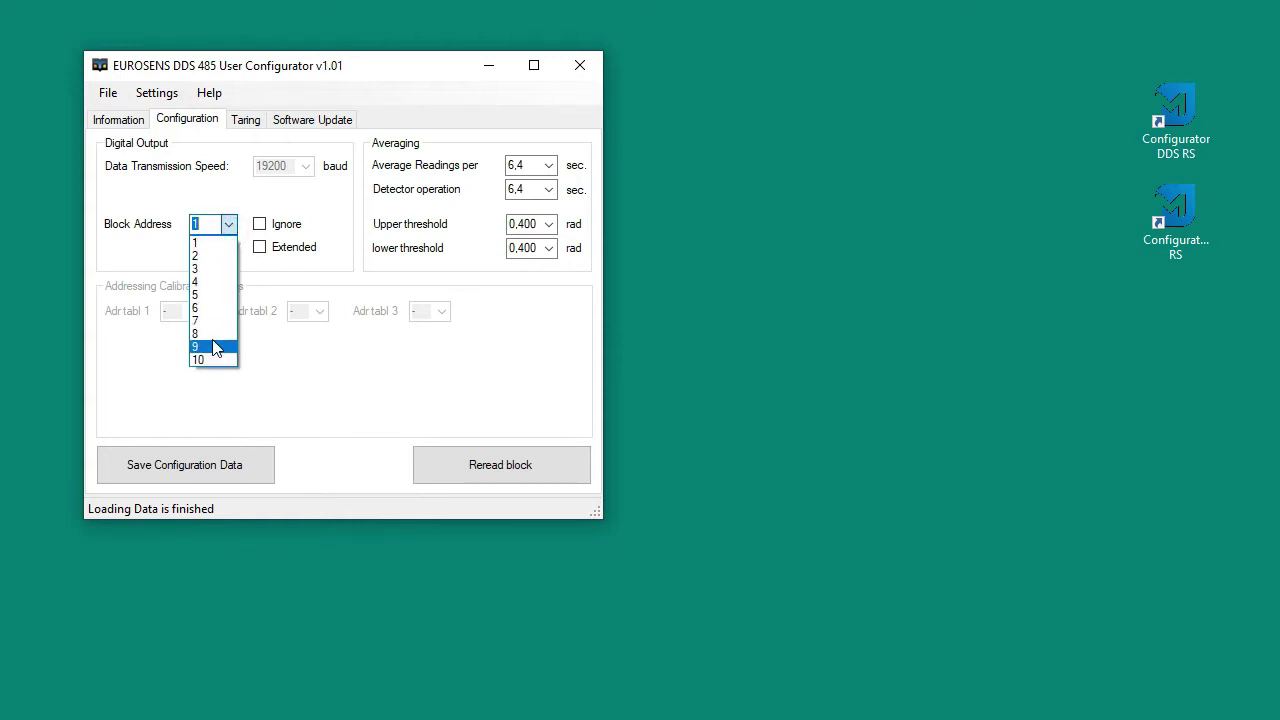
pyautogui.click(230, 226)
pyautogui.click(259, 247)
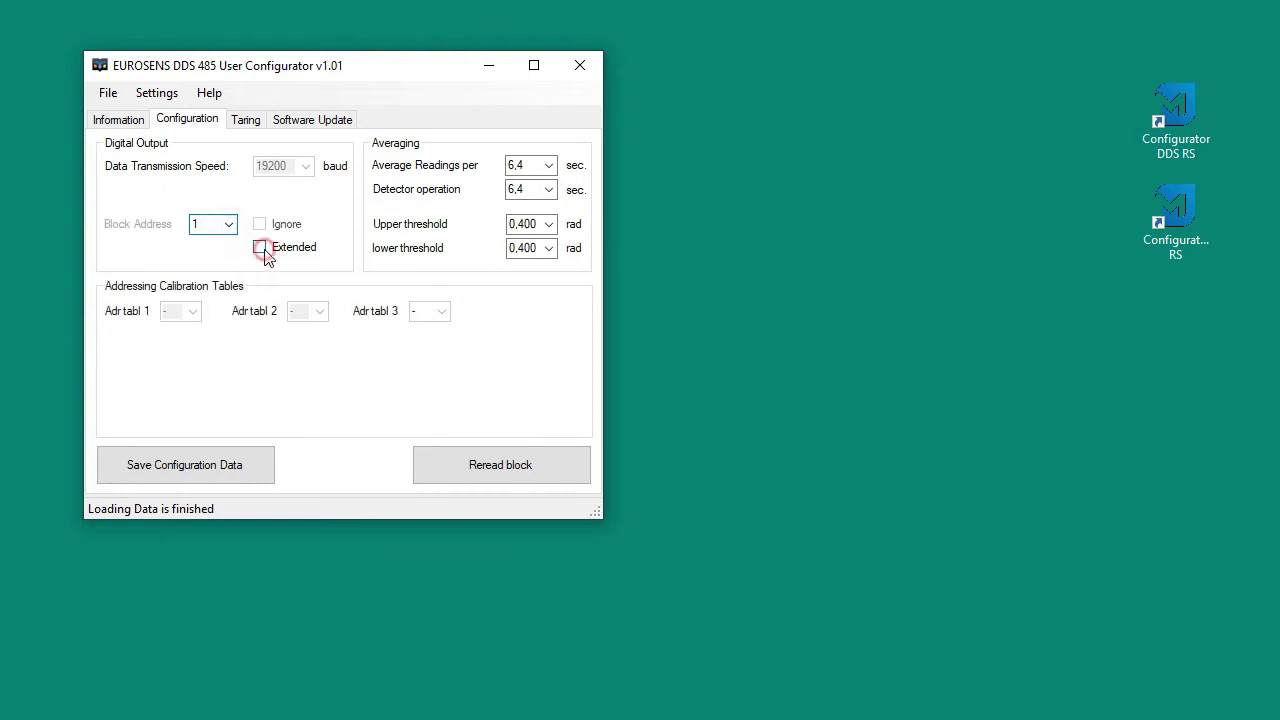
pyautogui.click(193, 311)
pyautogui.click(194, 328)
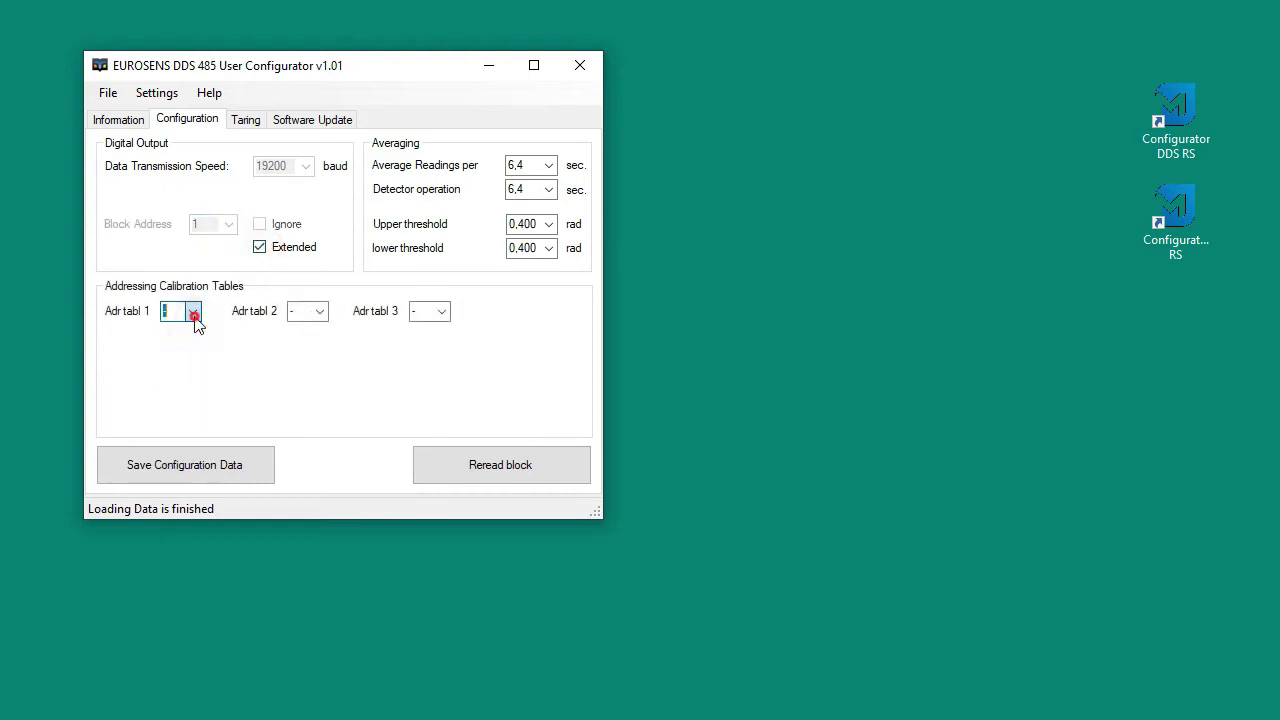
pyautogui.click(320, 312)
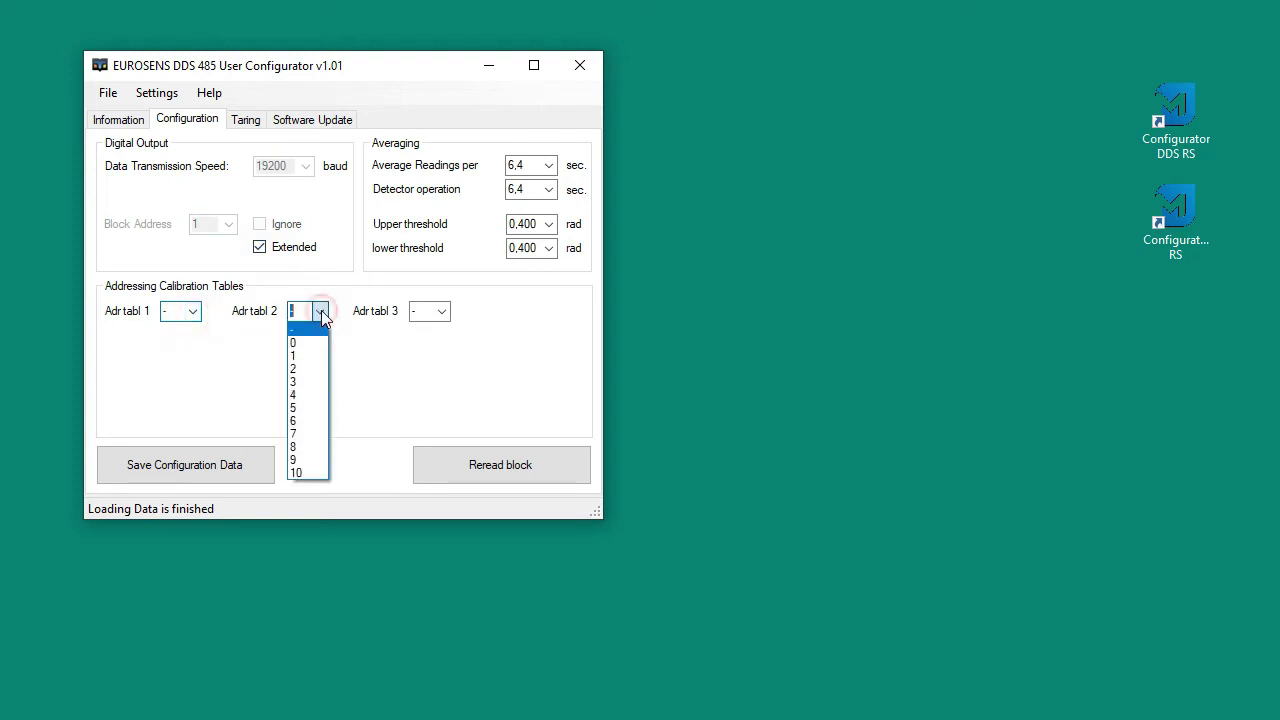
pyautogui.click(305, 334)
pyautogui.click(442, 312)
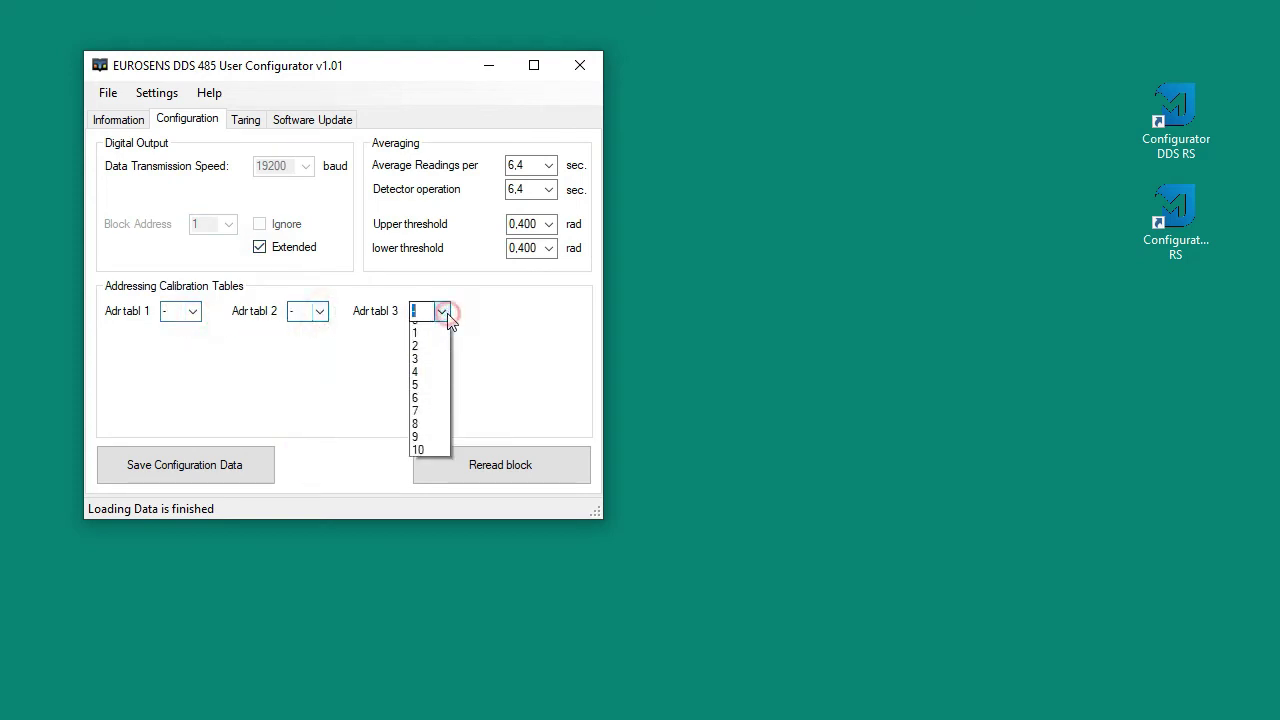
pyautogui.click(445, 315)
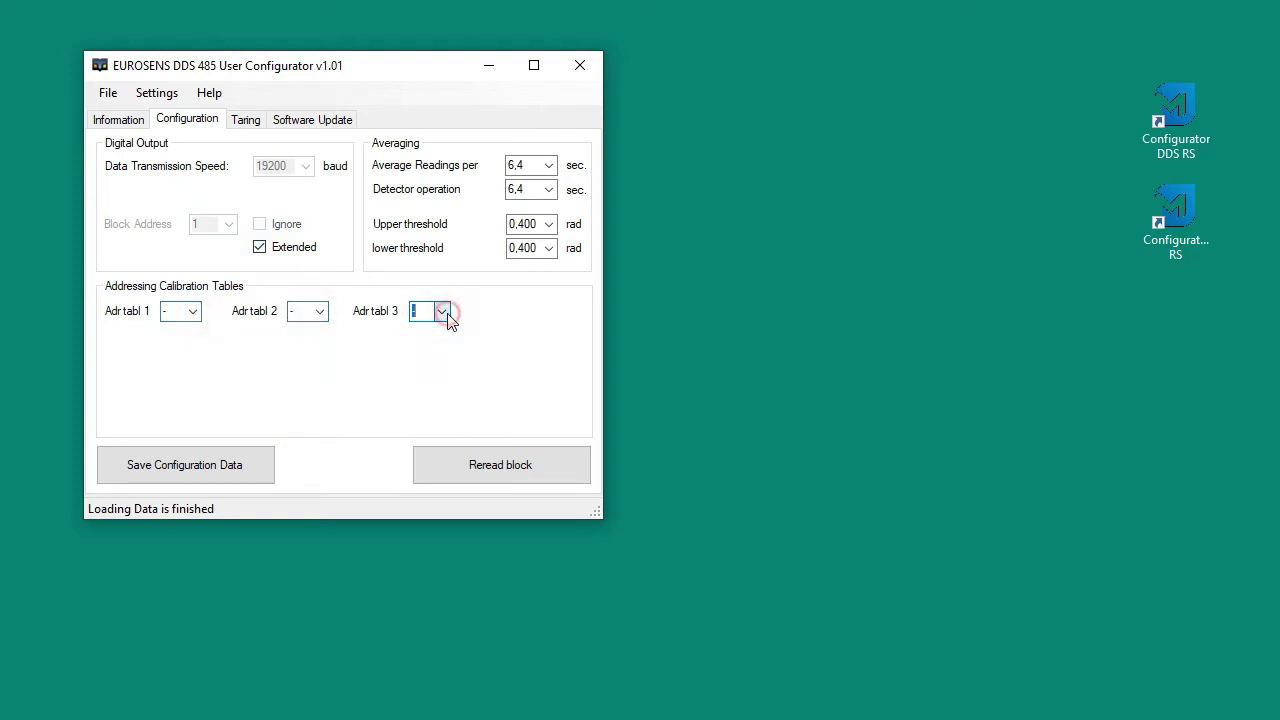
pyautogui.click(260, 247)
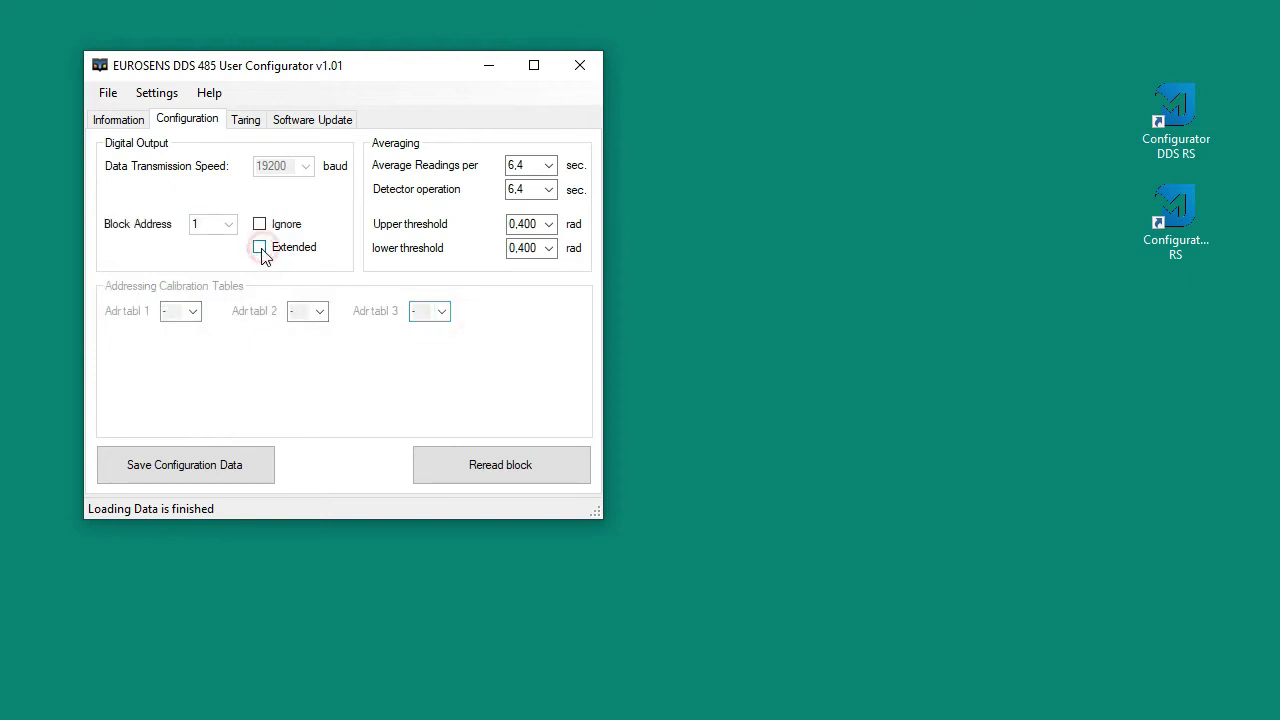
# - Keep averaging at 6,4 sec and both thresholds at 0,400 rad, then save the configuration
pyautogui.click(549, 166)
pyautogui.click(549, 168)
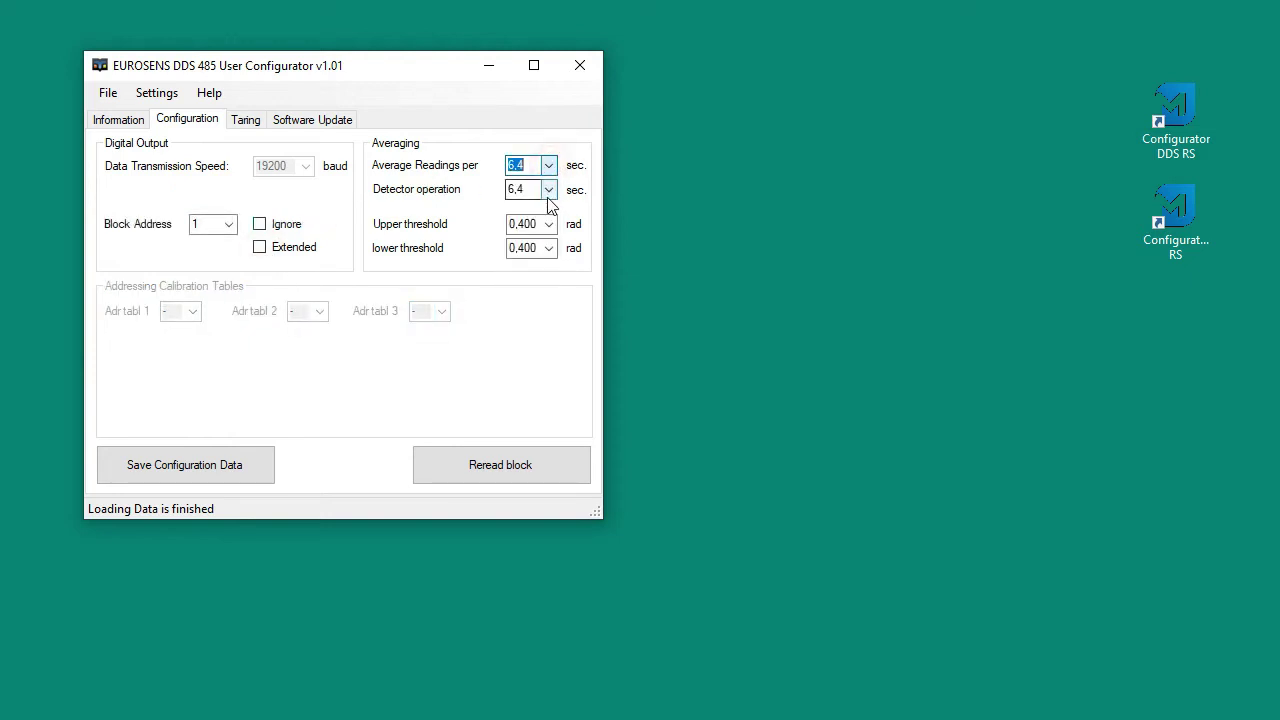
pyautogui.click(549, 194)
pyautogui.click(549, 192)
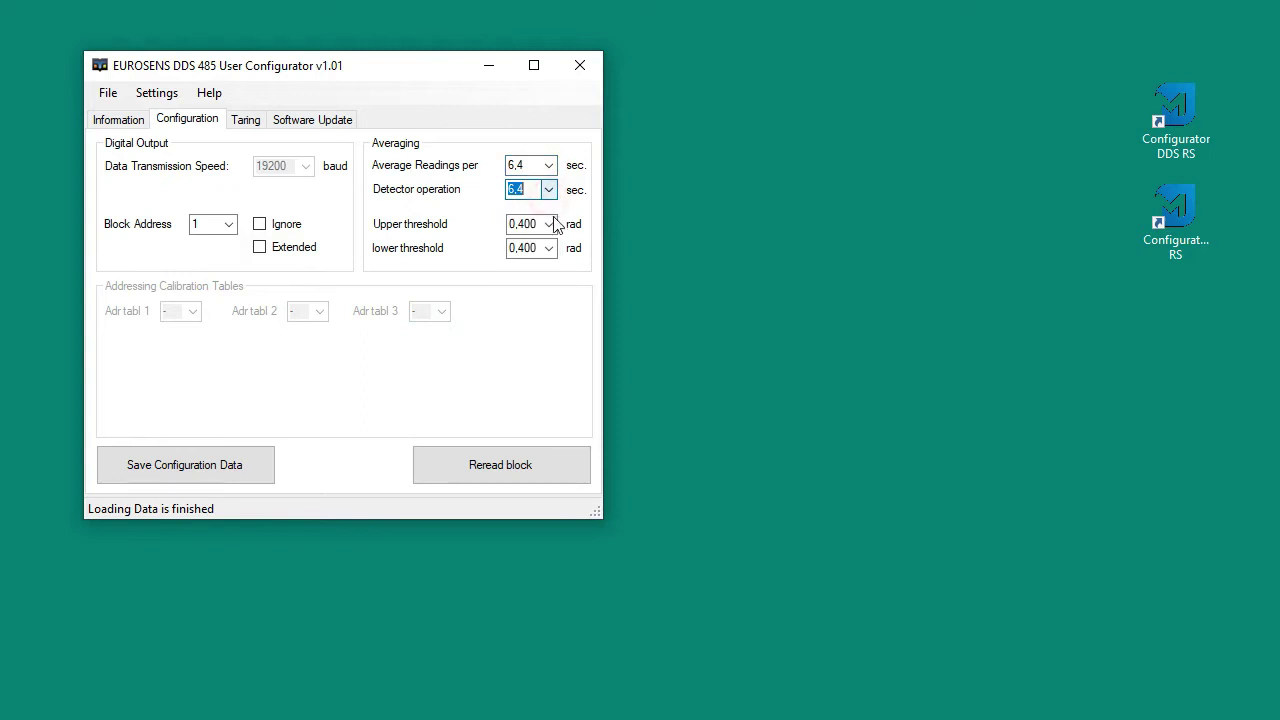
pyautogui.click(550, 224)
pyautogui.click(550, 225)
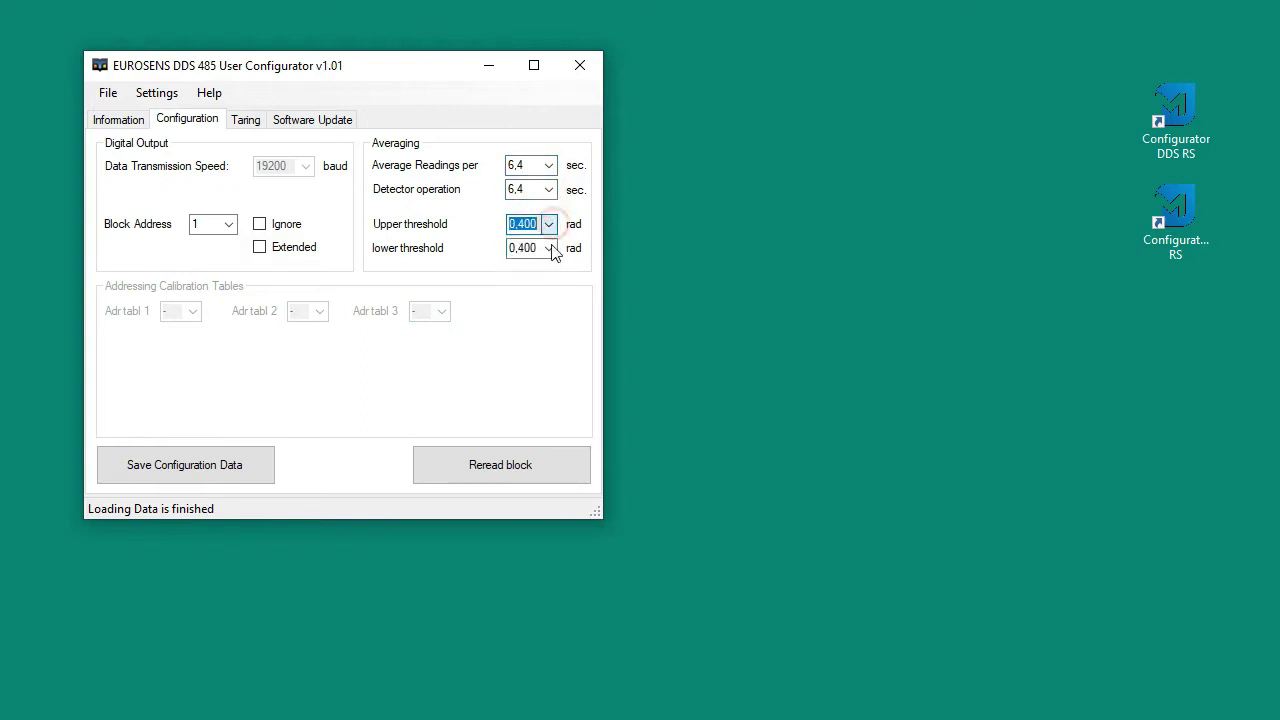
pyautogui.click(551, 250)
pyautogui.click(551, 252)
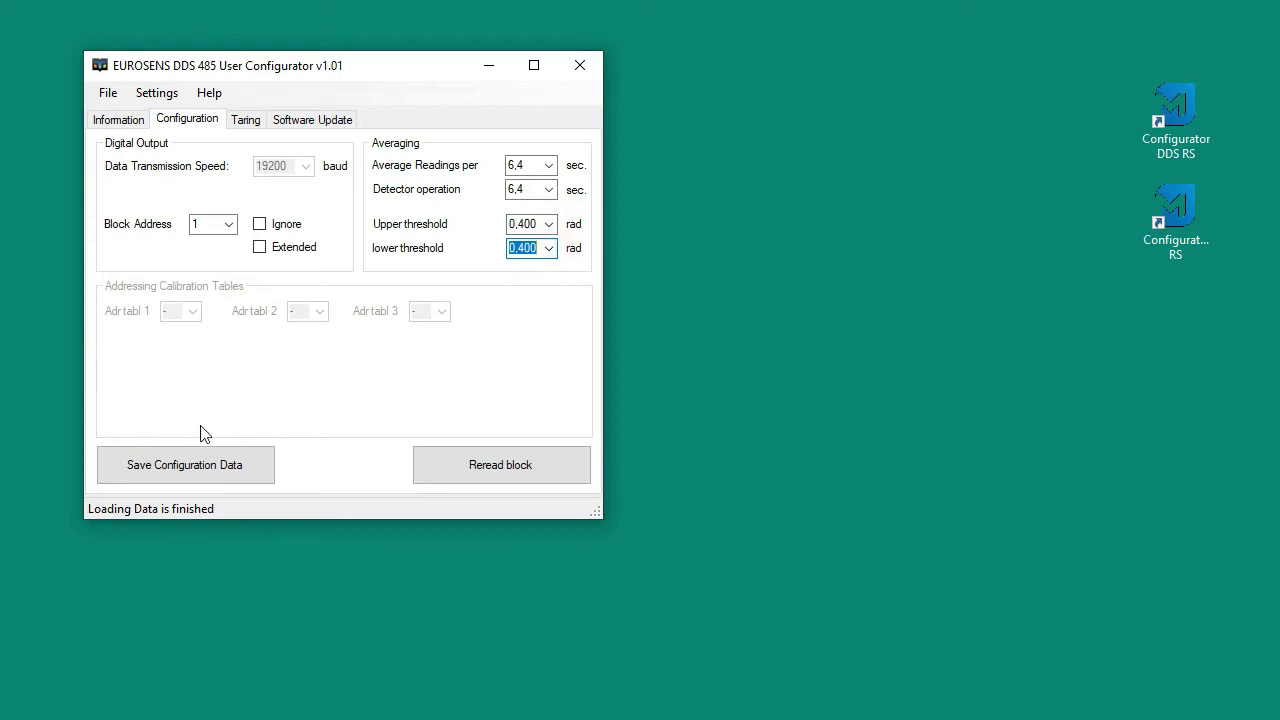
pyautogui.click(202, 464)
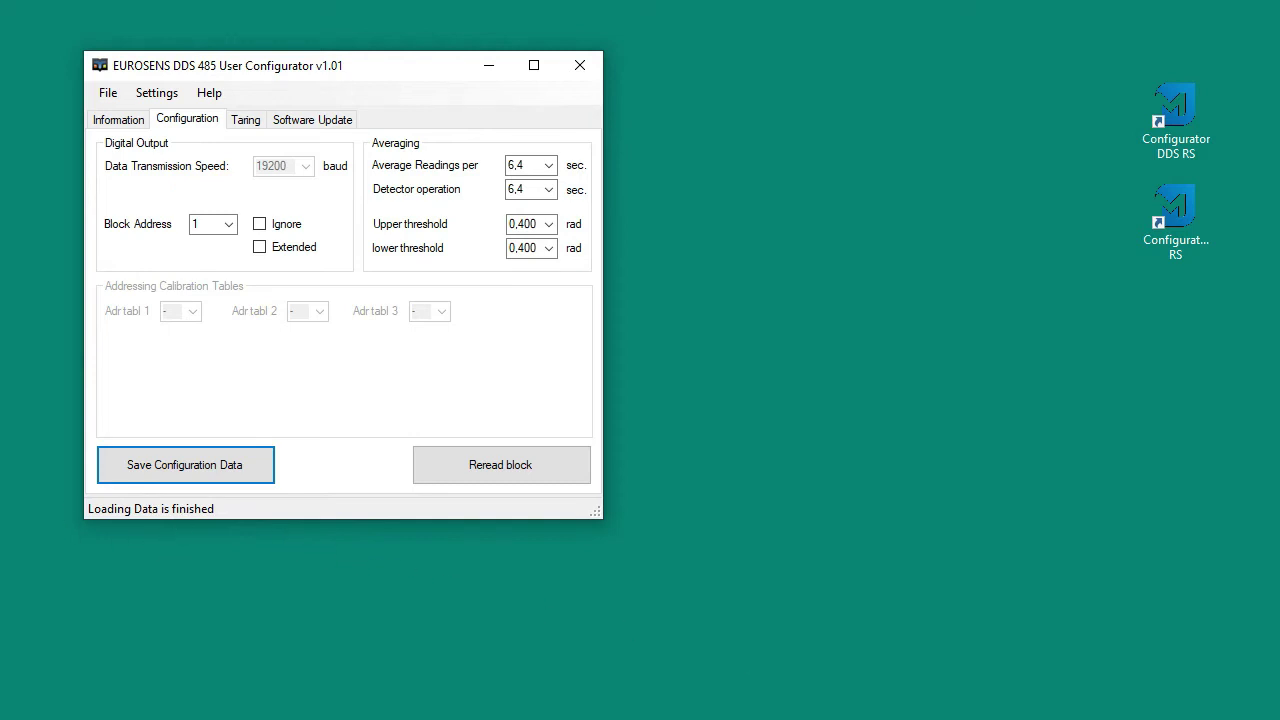
# - Delete all existing records from taring Table 1
pyautogui.click(245, 119)
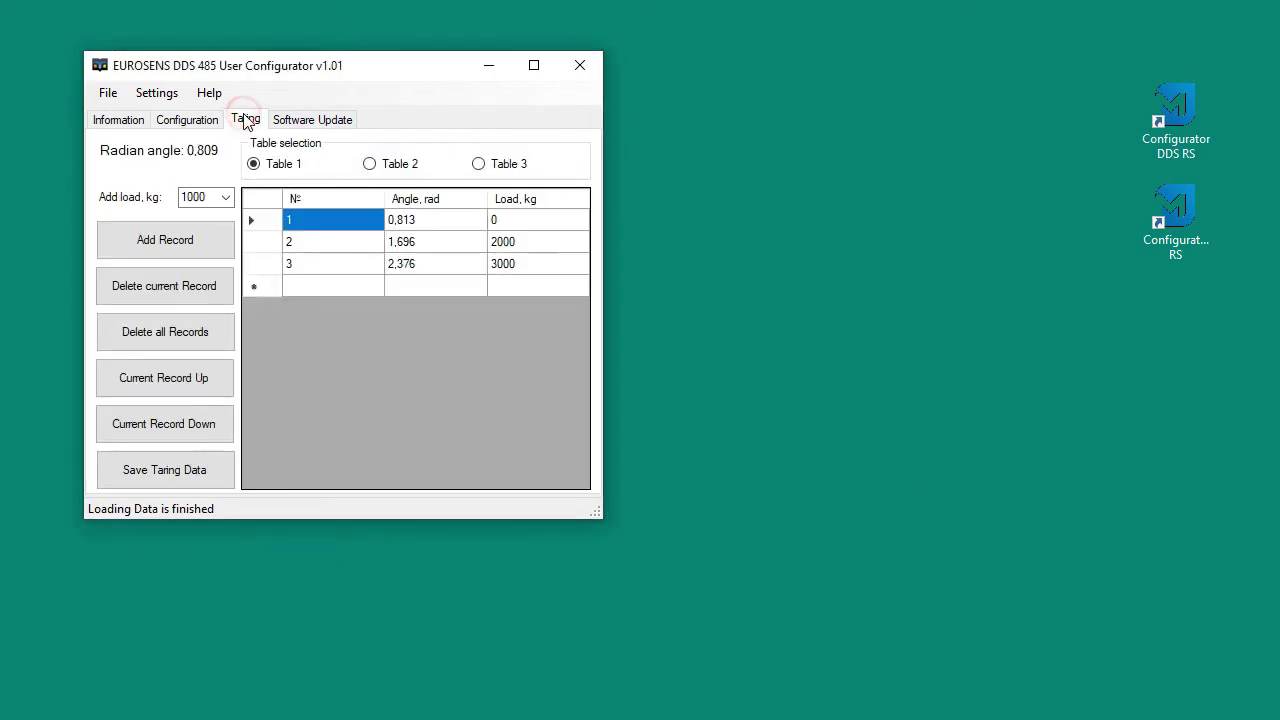
pyautogui.click(186, 336)
pyautogui.click(935, 567)
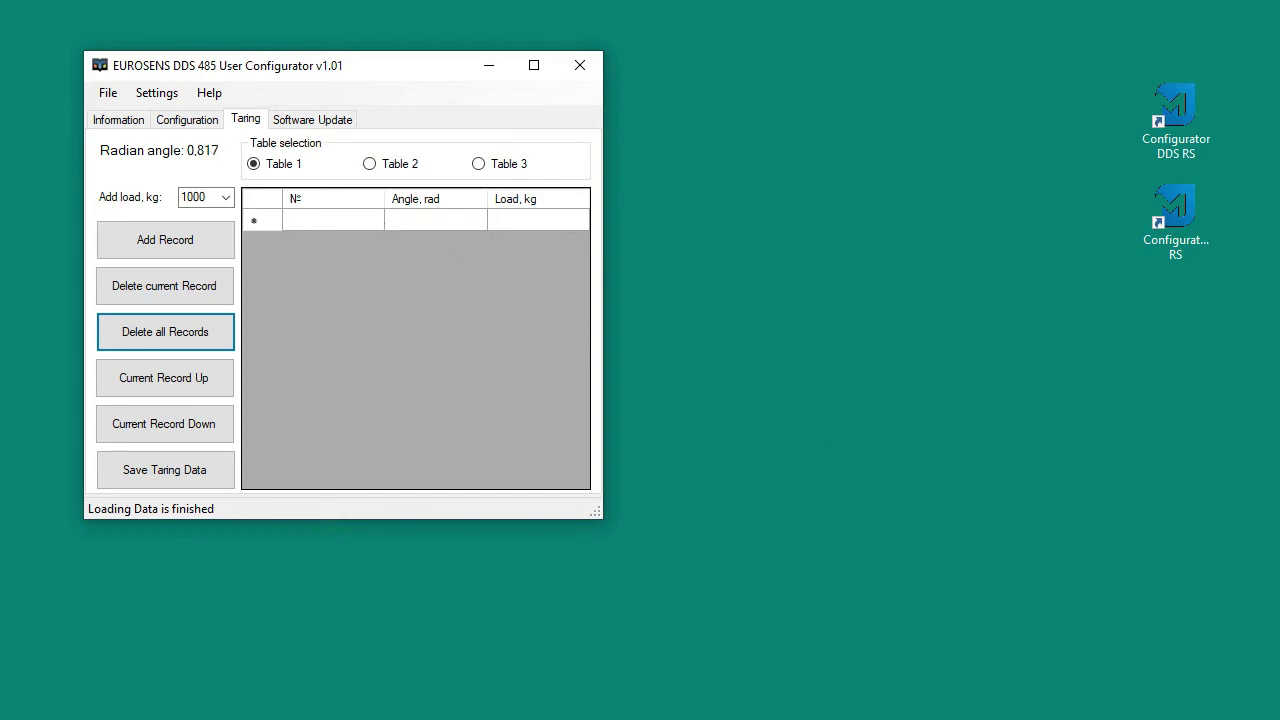
pyautogui.click(1234, 709)
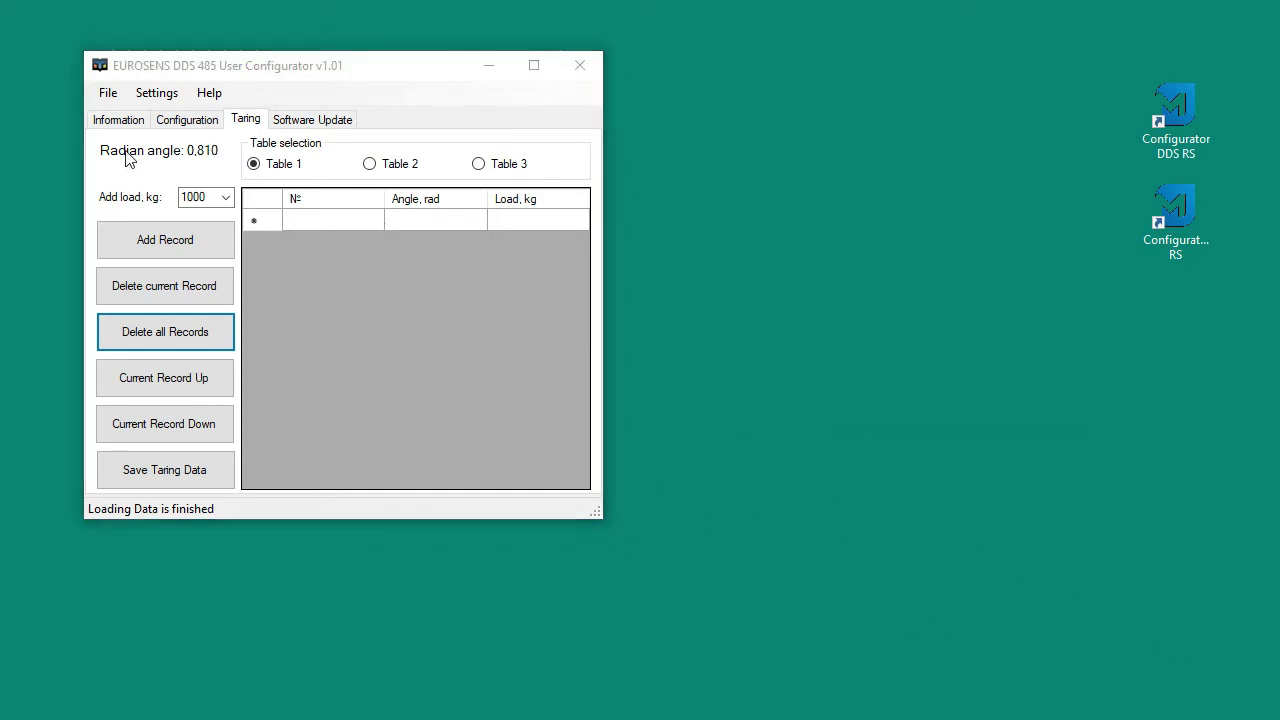
# - Set the load step to 2000 kg and record the first point, 0,812 rad at 0 kg
pyautogui.click(227, 197)
pyautogui.click(228, 198)
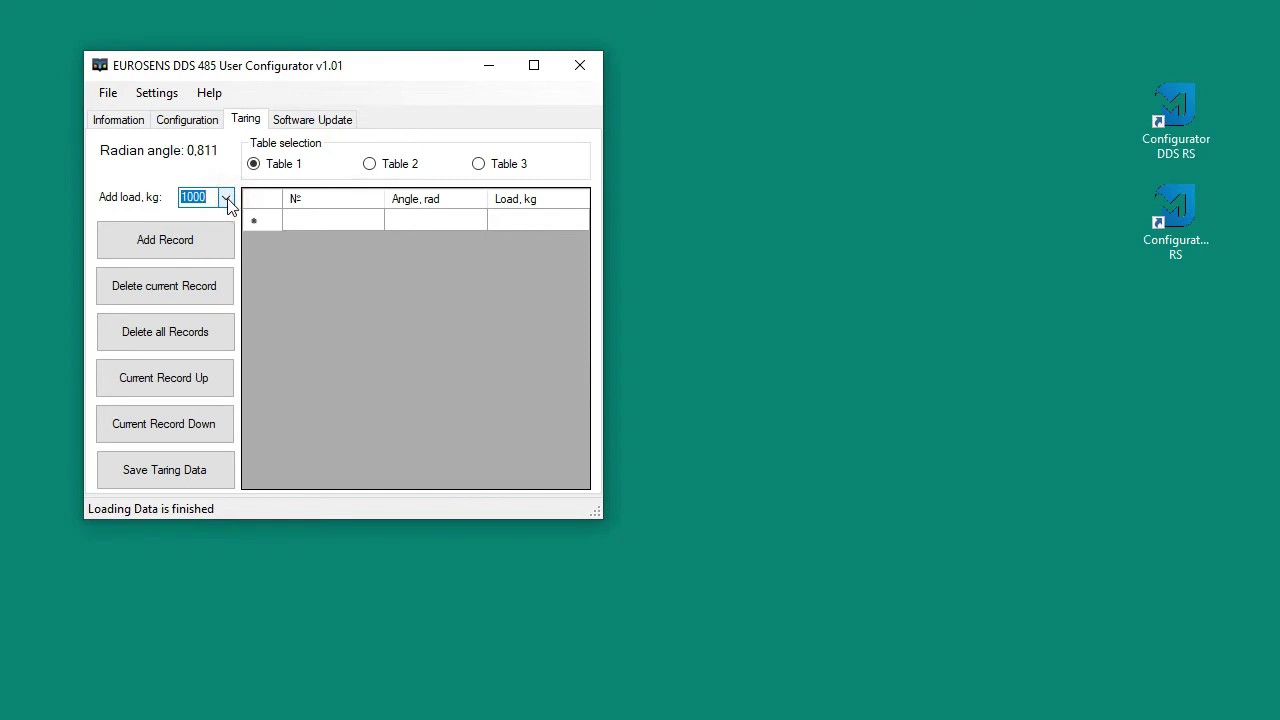
pyautogui.click(228, 197)
pyautogui.click(205, 226)
pyautogui.click(169, 238)
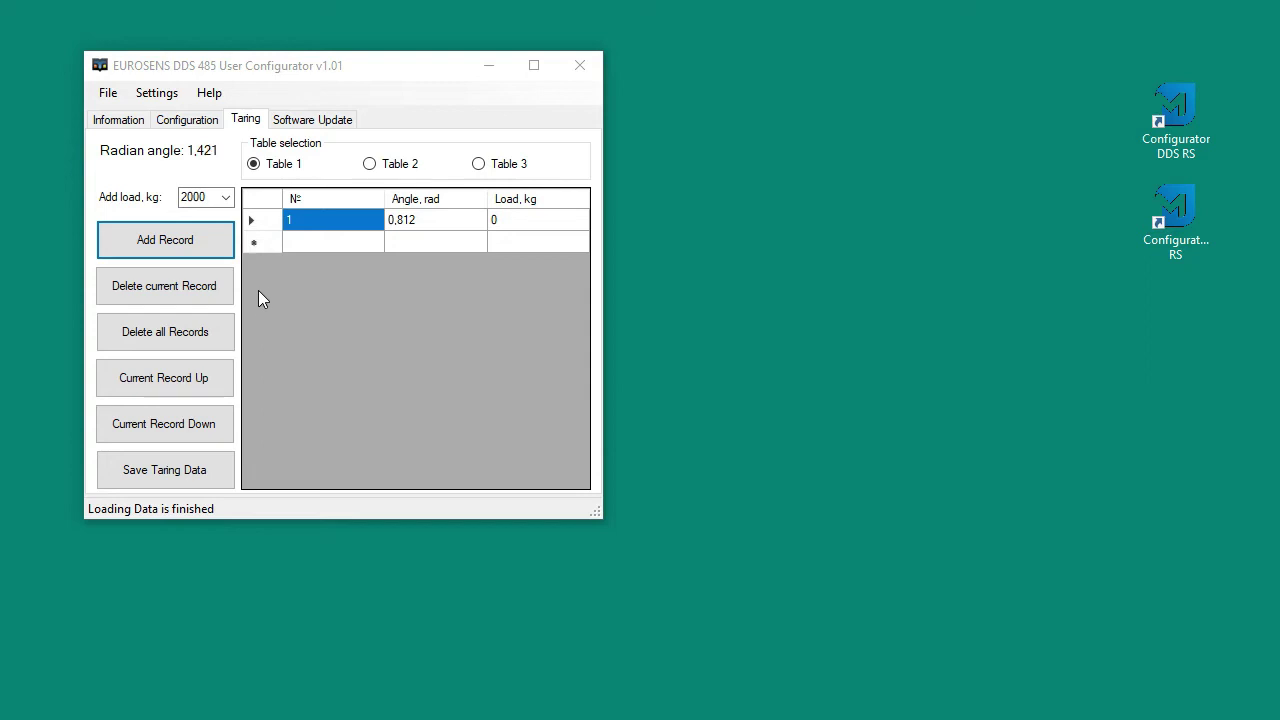
# - Record two more taring points, at 1,42 rad and 2,599 rad, as the tank fills
pyautogui.click(186, 244)
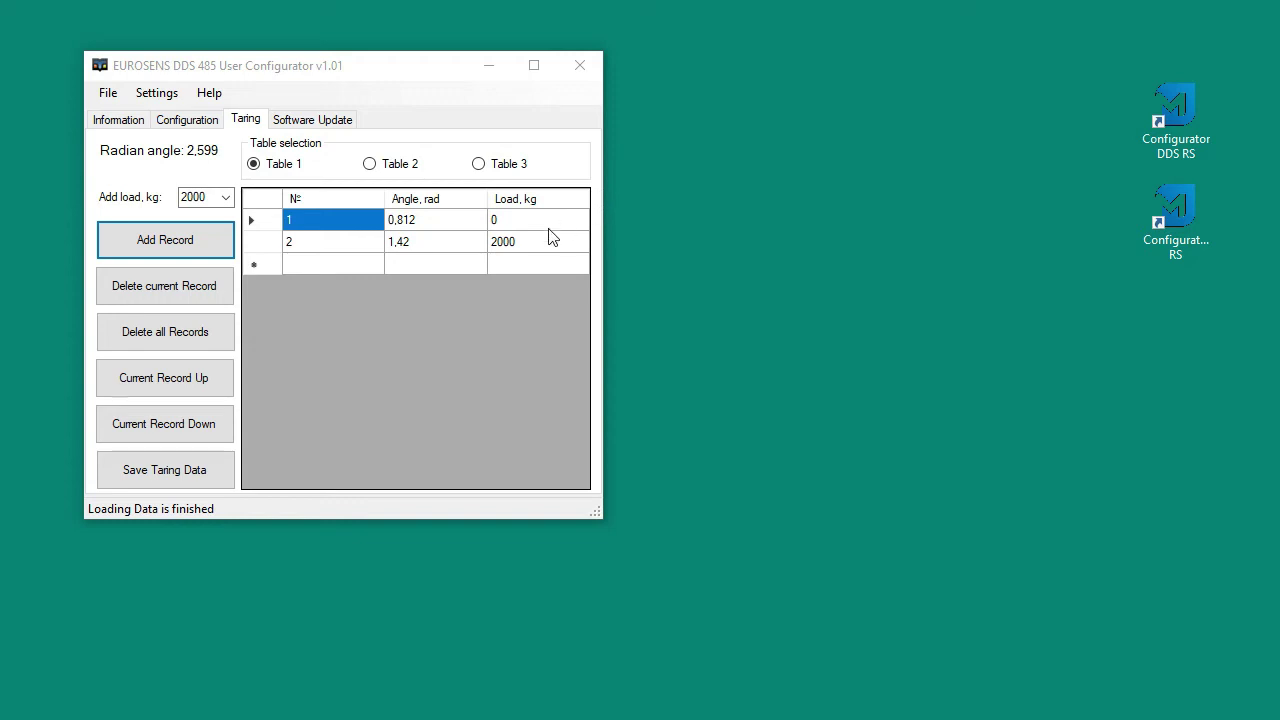
pyautogui.click(190, 248)
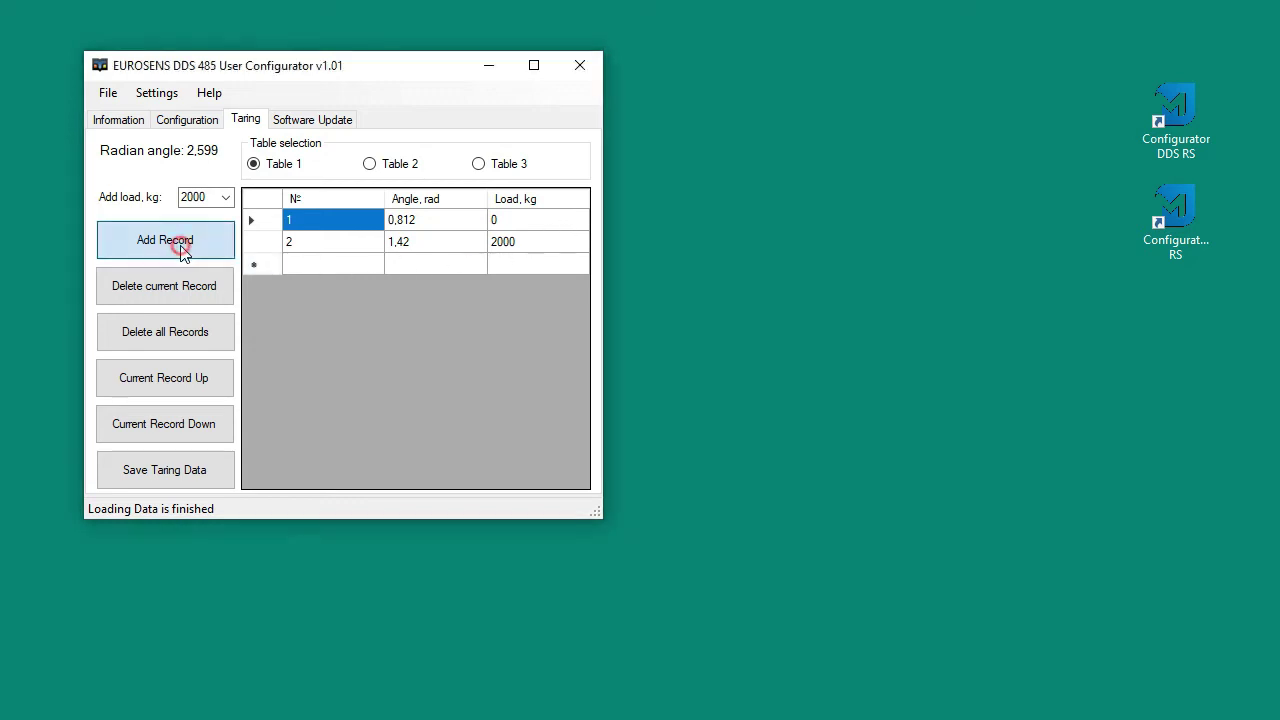
pyautogui.click(800, 486)
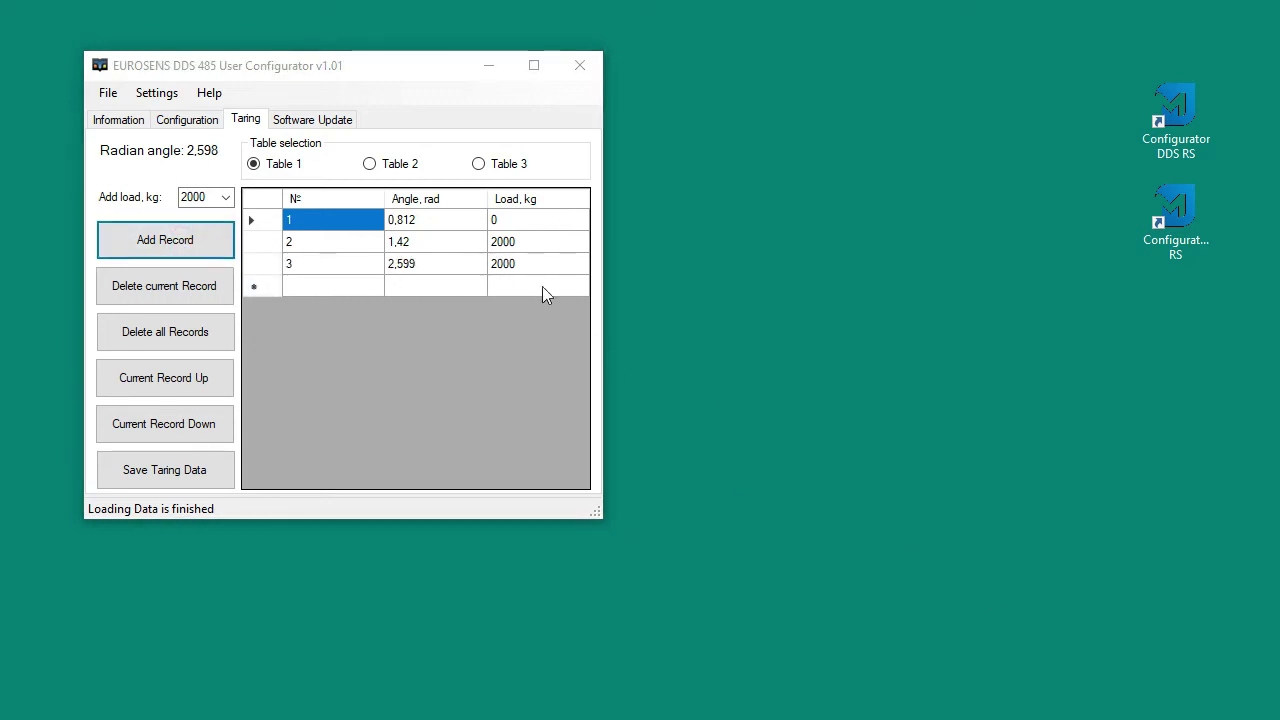
# - Change row 3's load from 2000 to 5000 kg and save the taring table
pyautogui.click(500, 265)
pyautogui.click(503, 266)
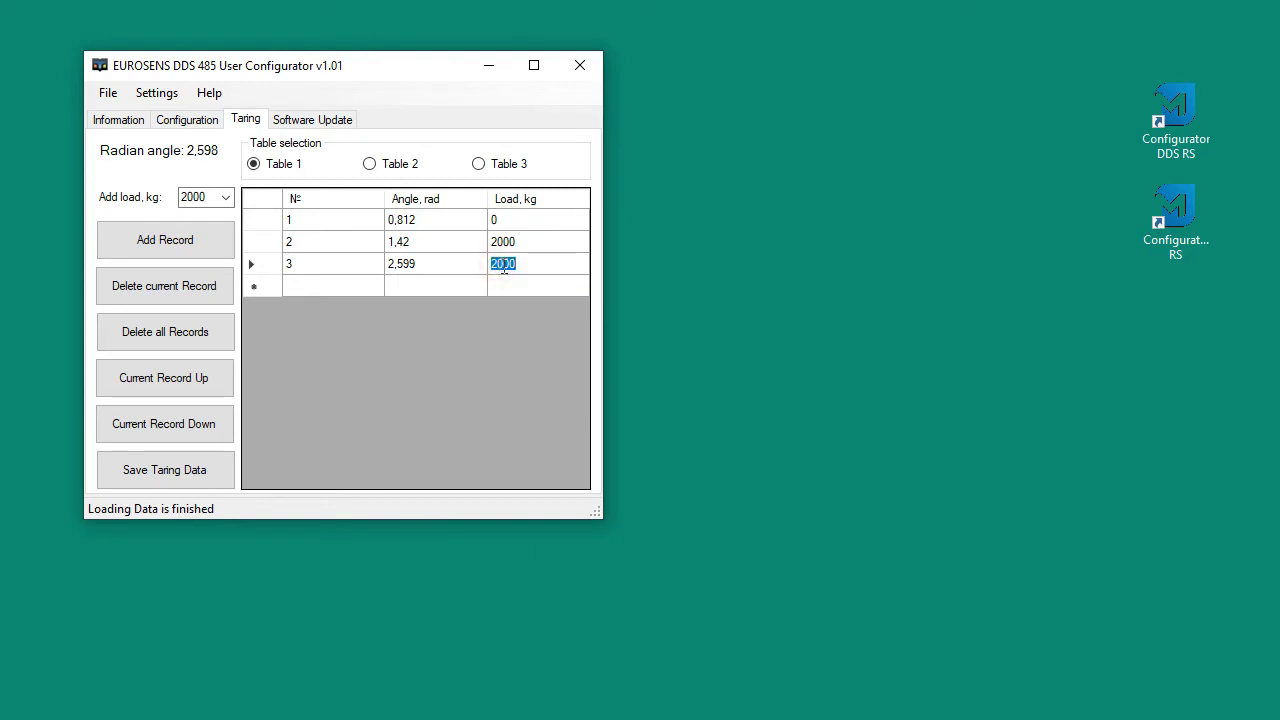
pyautogui.click(491, 264)
pyautogui.moveTo(498, 264); pyautogui.dragTo(479, 276)
pyautogui.write('5')
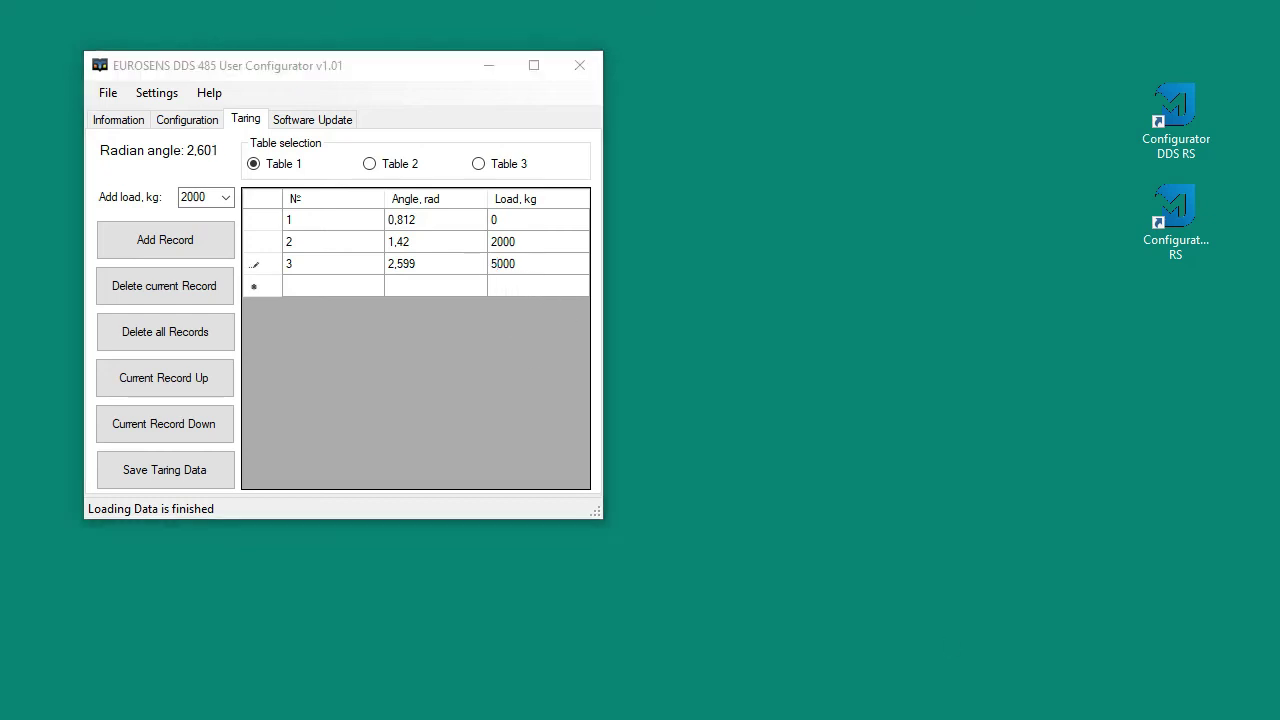
pyautogui.click(222, 470)
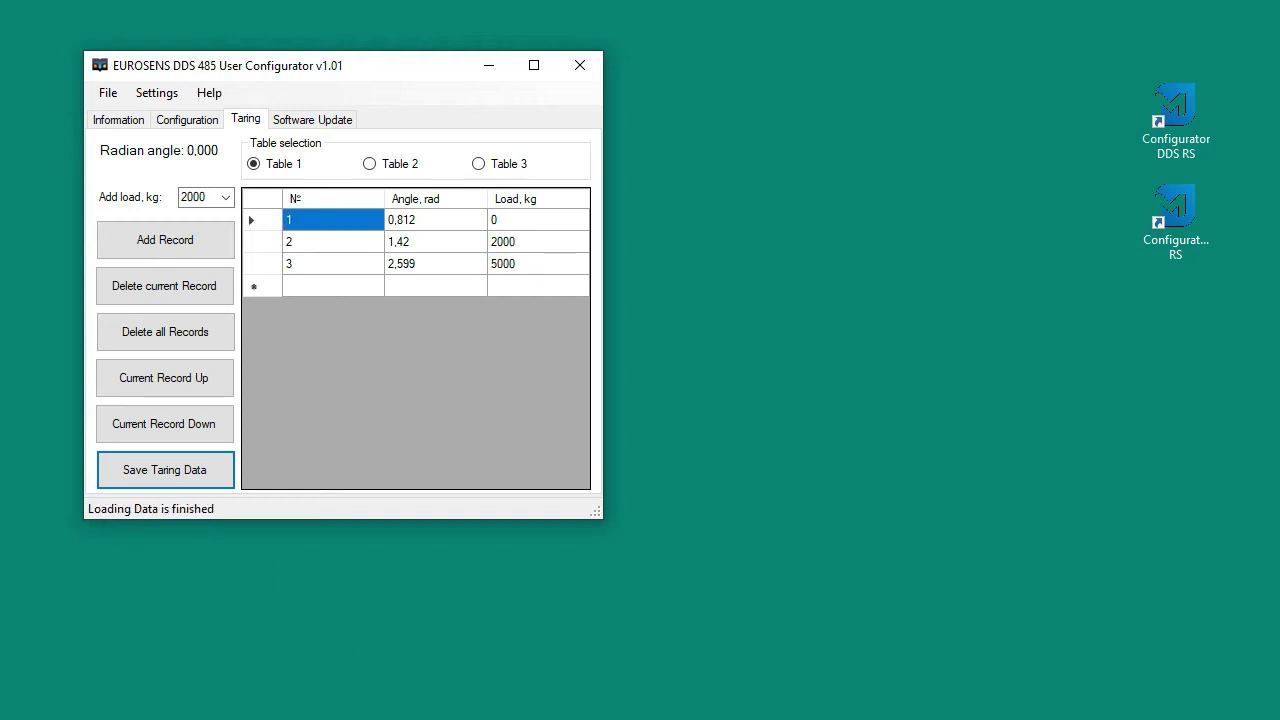
# - Switch to the Software Update page with its firmware update and default settings options
pyautogui.click(310, 119)
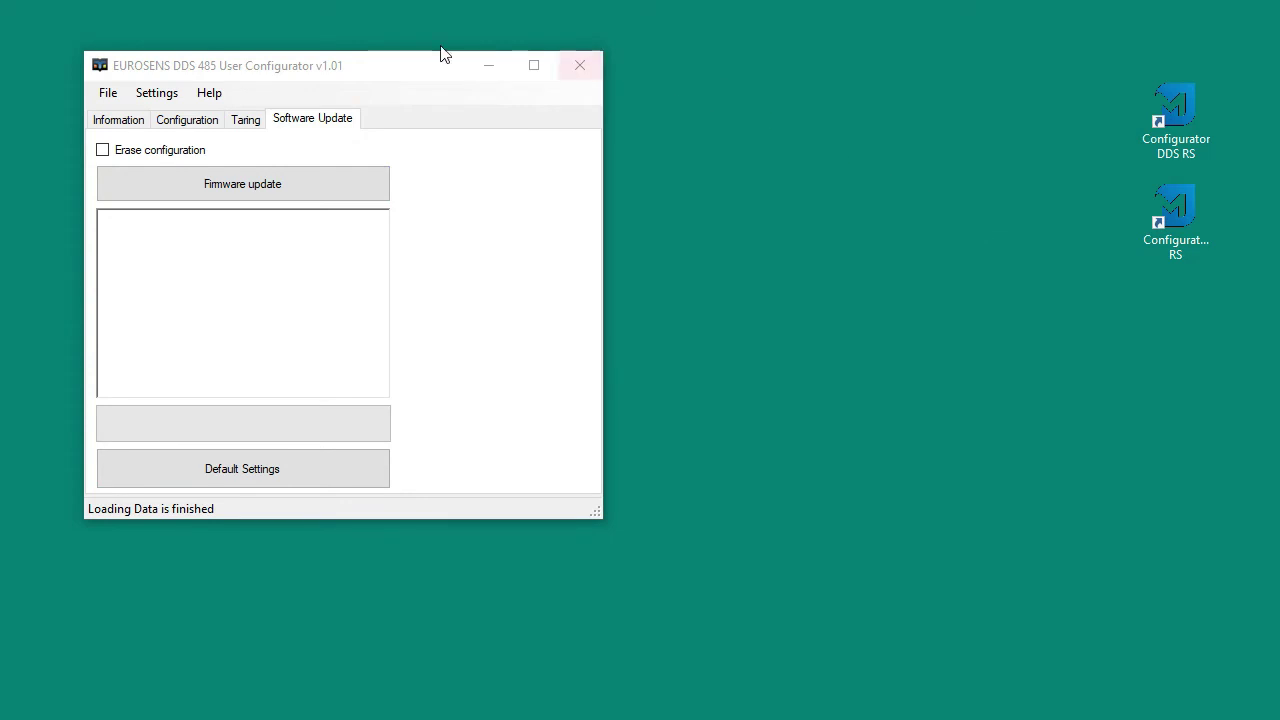
# - Confirm COM3 as the connection port in the Enter the Port Number dialog
pyautogui.click(108, 96)
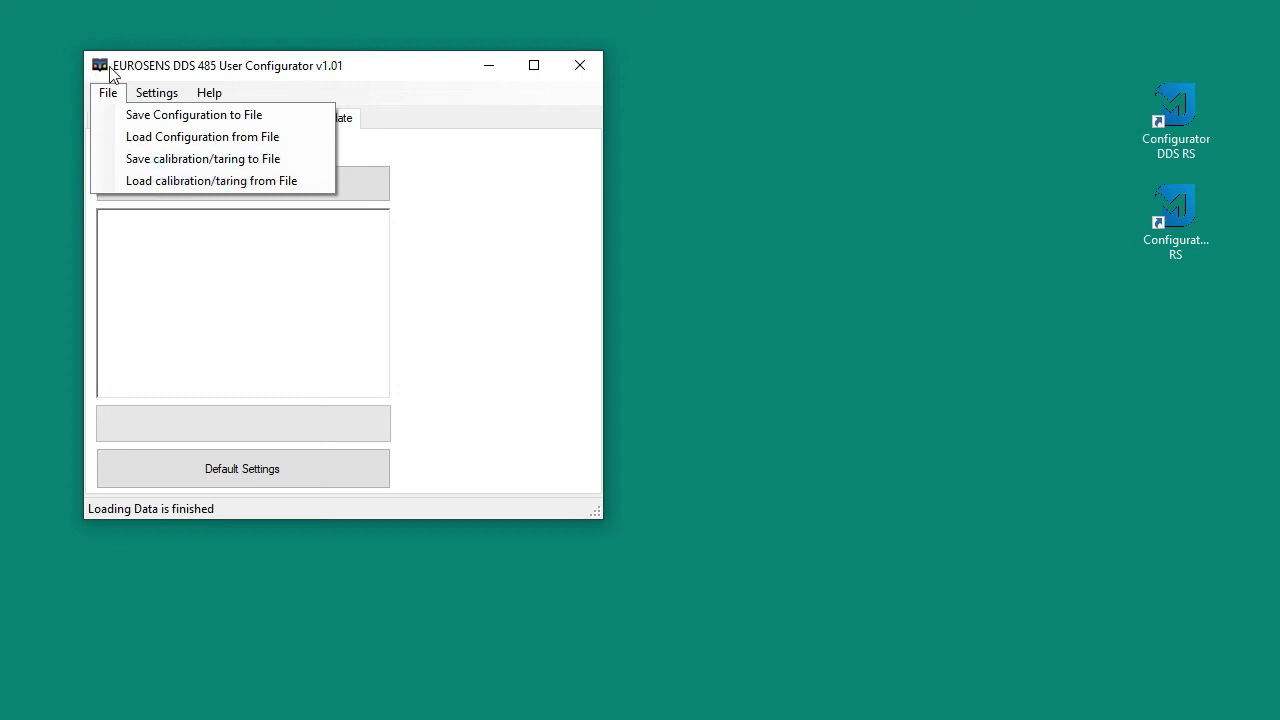
pyautogui.moveTo(148, 92)
pyautogui.click(152, 115)
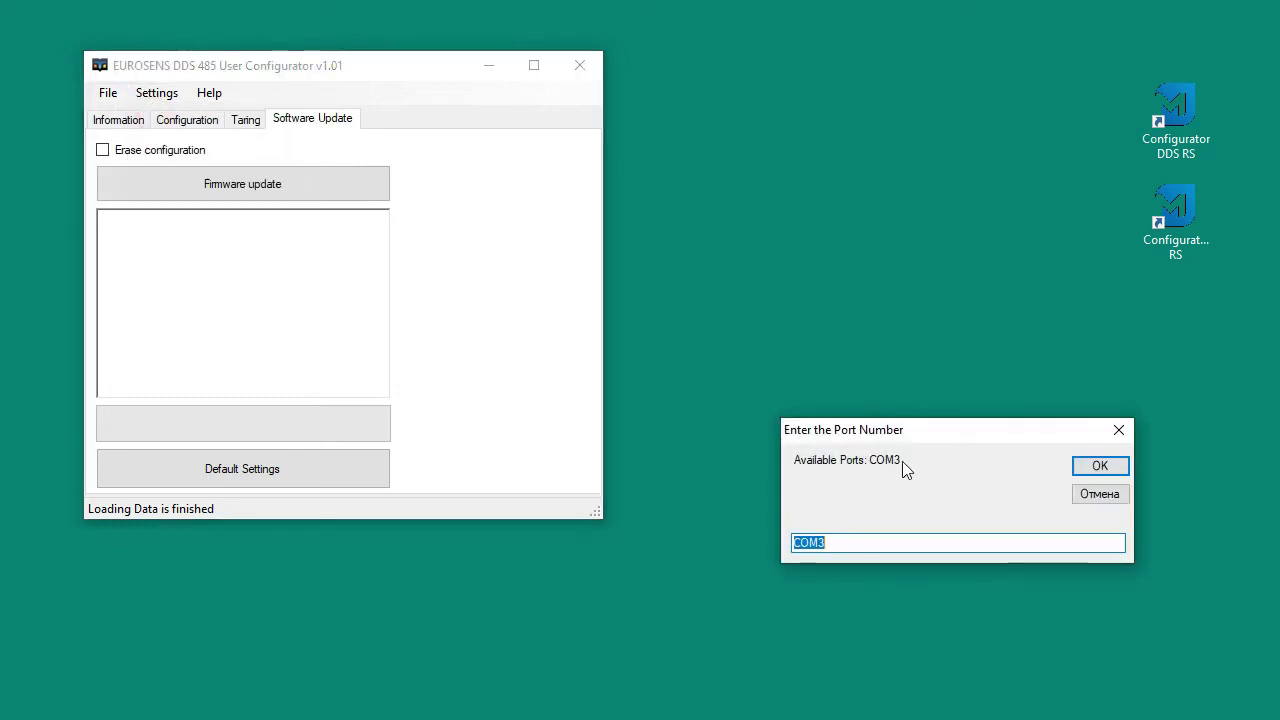
pyautogui.click(1084, 467)
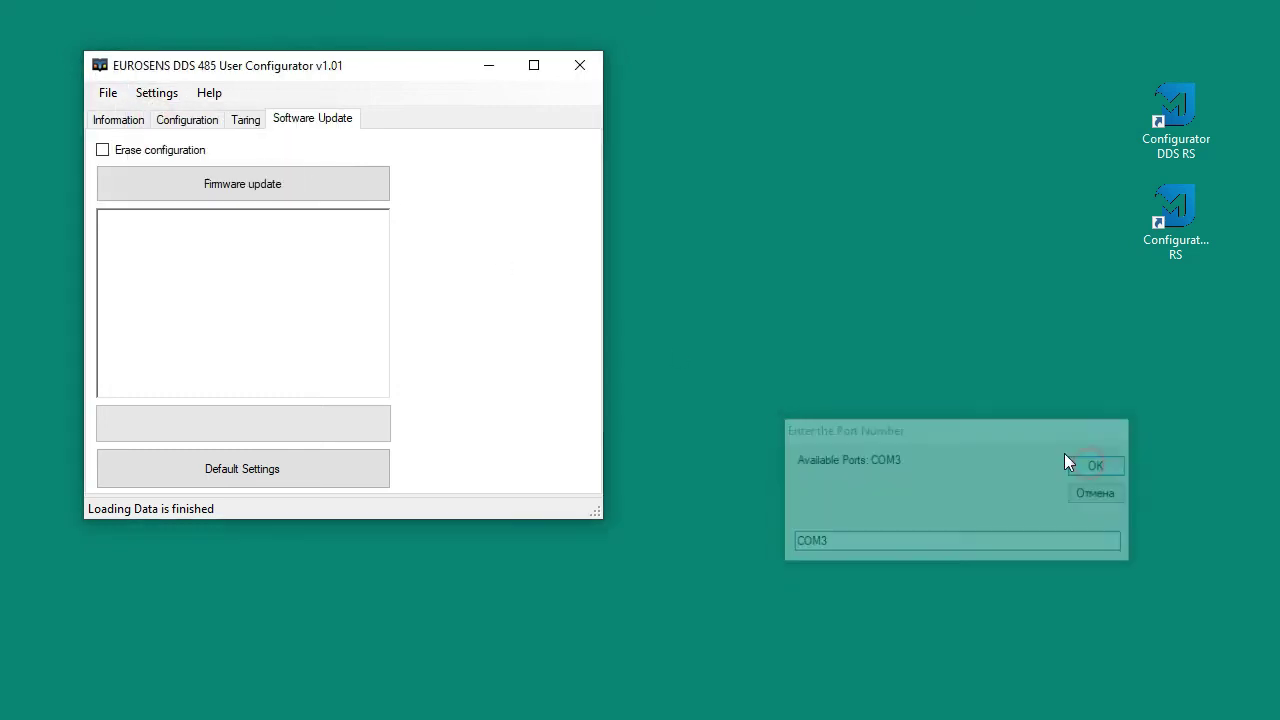
pyautogui.click(158, 92)
pyautogui.moveTo(197, 98)
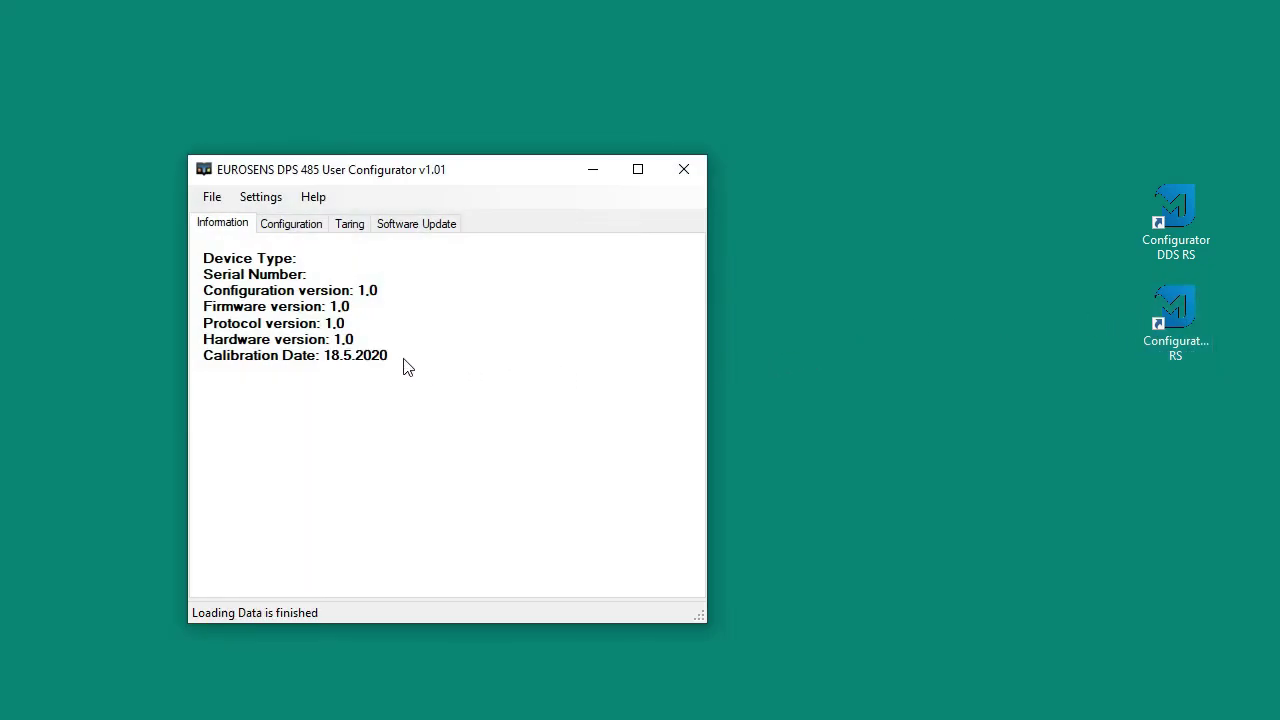
# - Change the DPS sensor's block address to 2 and save the configuration to the sensor
pyautogui.click(276, 228)
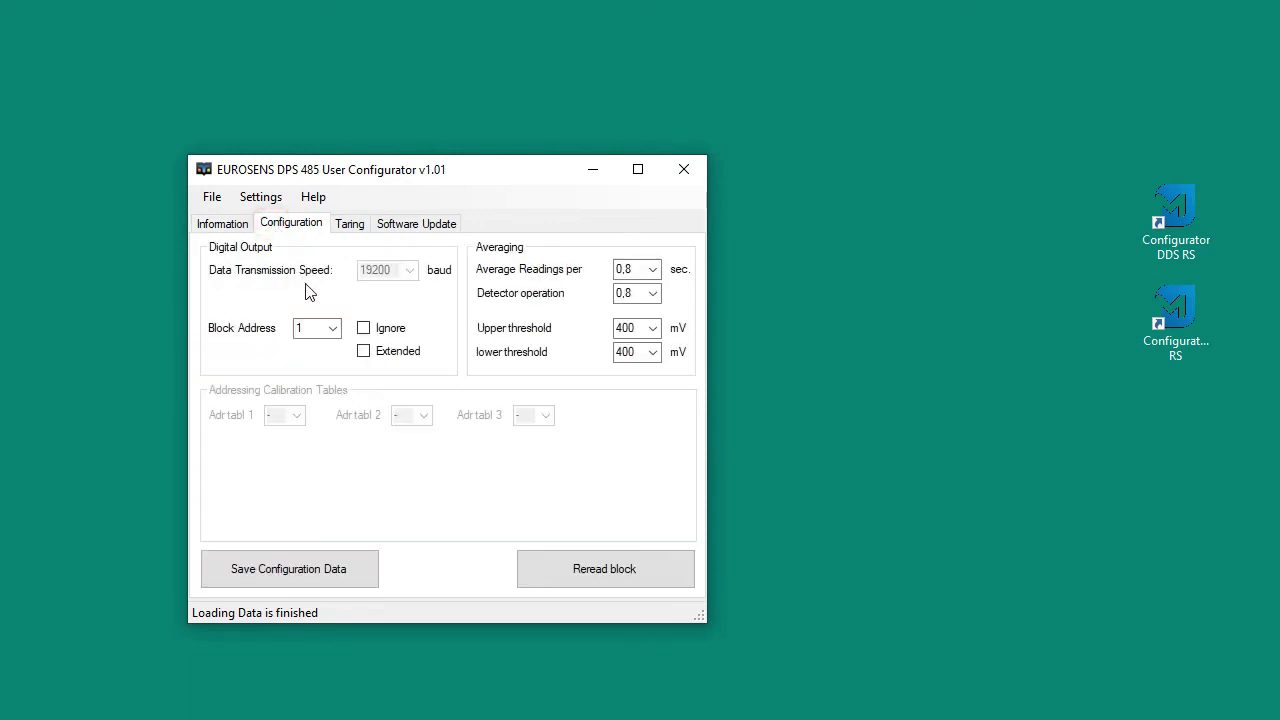
pyautogui.click(330, 328)
pyautogui.click(330, 362)
pyautogui.click(333, 563)
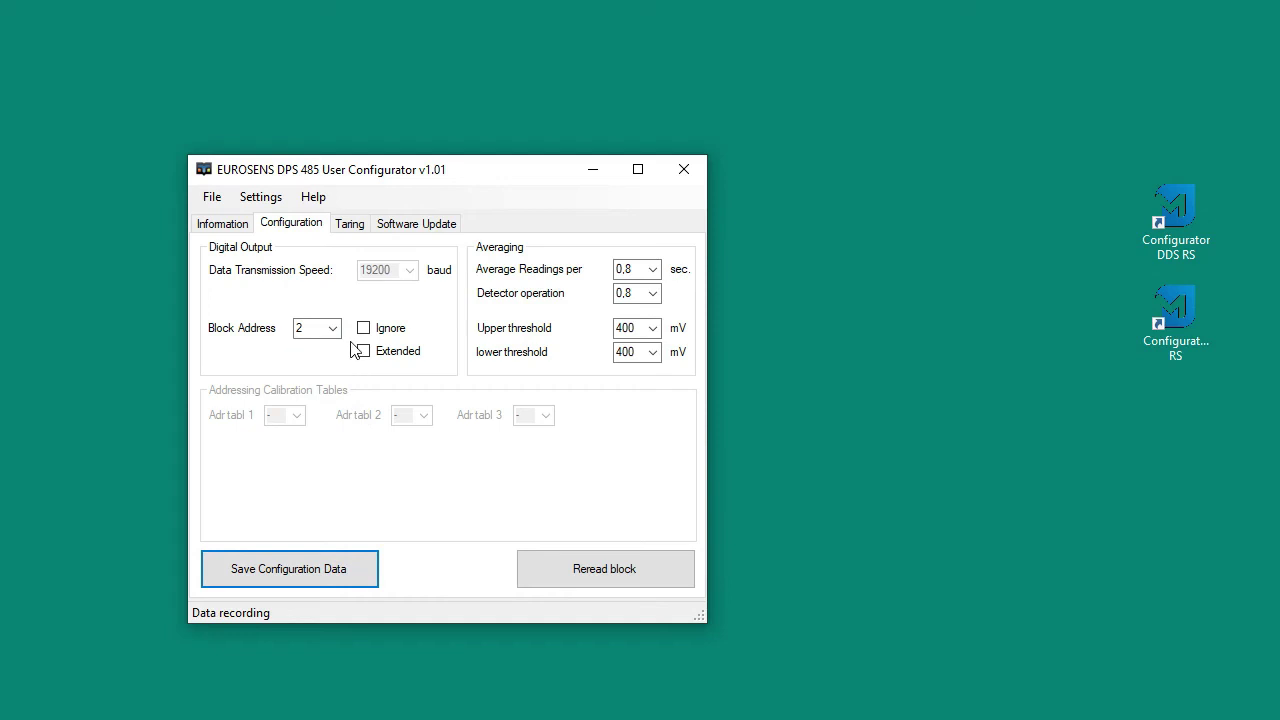
pyautogui.click(352, 230)
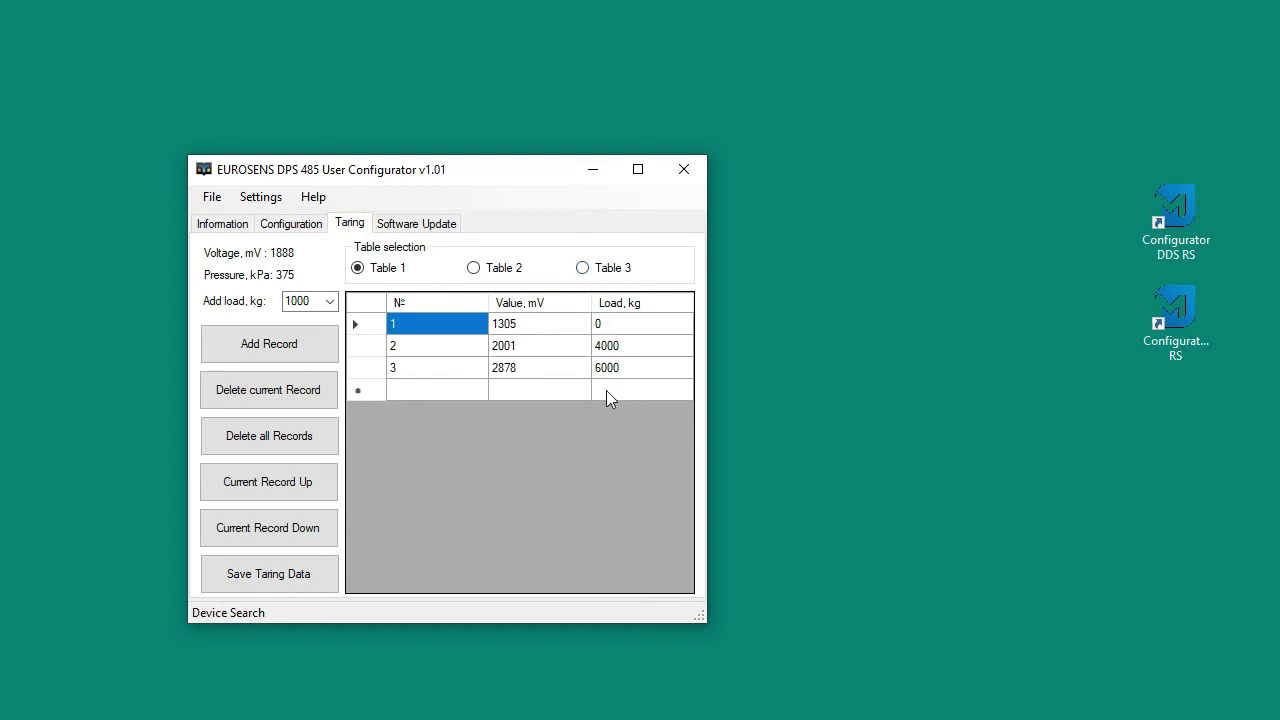
# - Look through the Software Update page and the File, Settings and Help menus, then return to Configuration
pyautogui.click(437, 230)
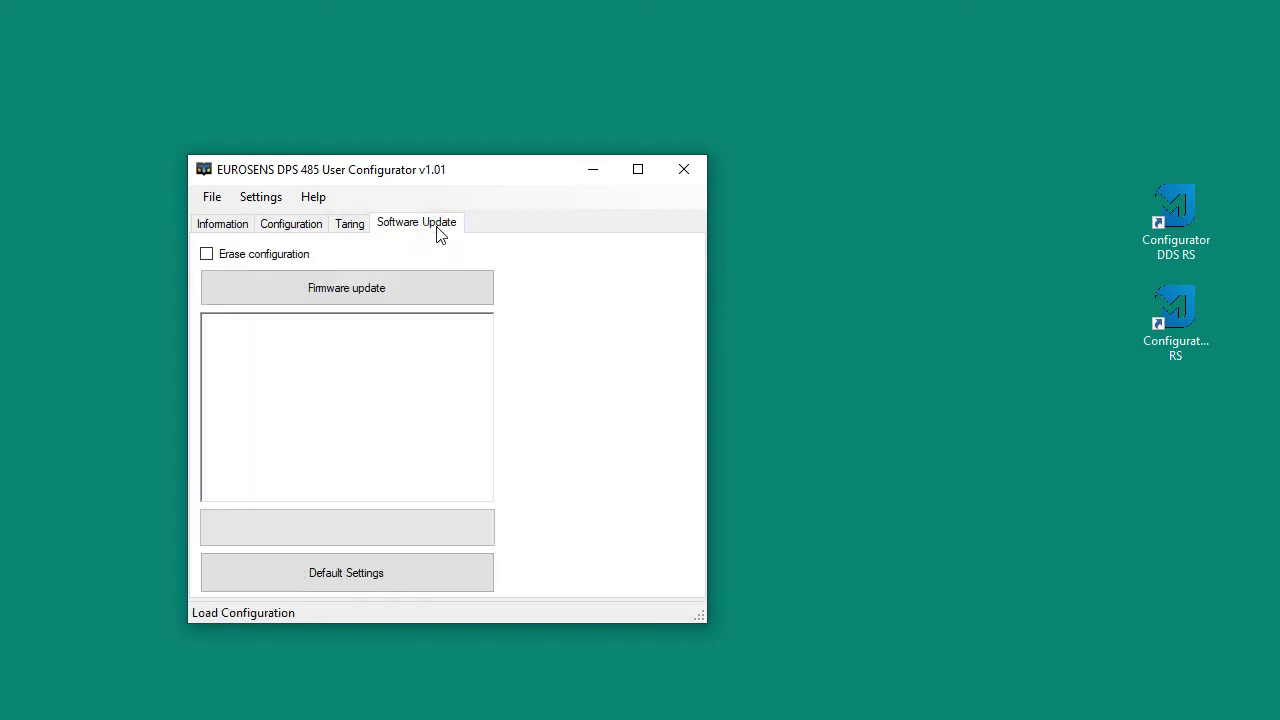
pyautogui.click(213, 197)
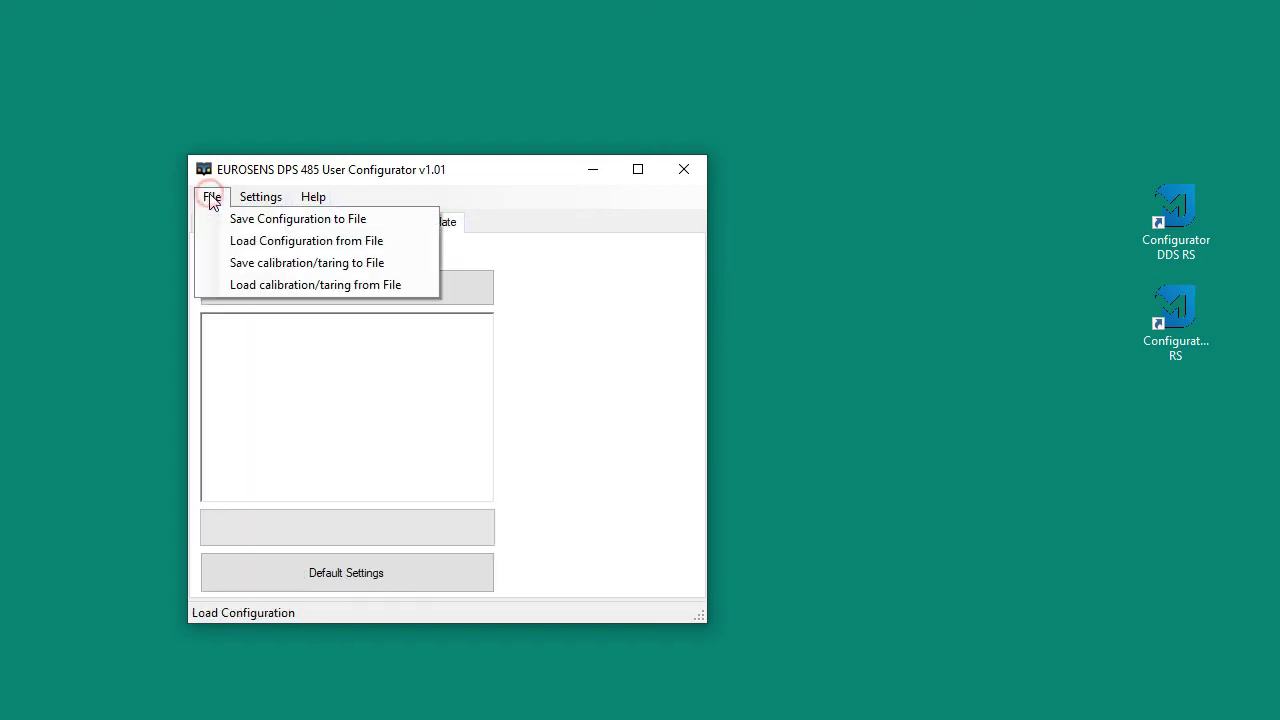
pyautogui.click(260, 199)
pyautogui.moveTo(331, 202)
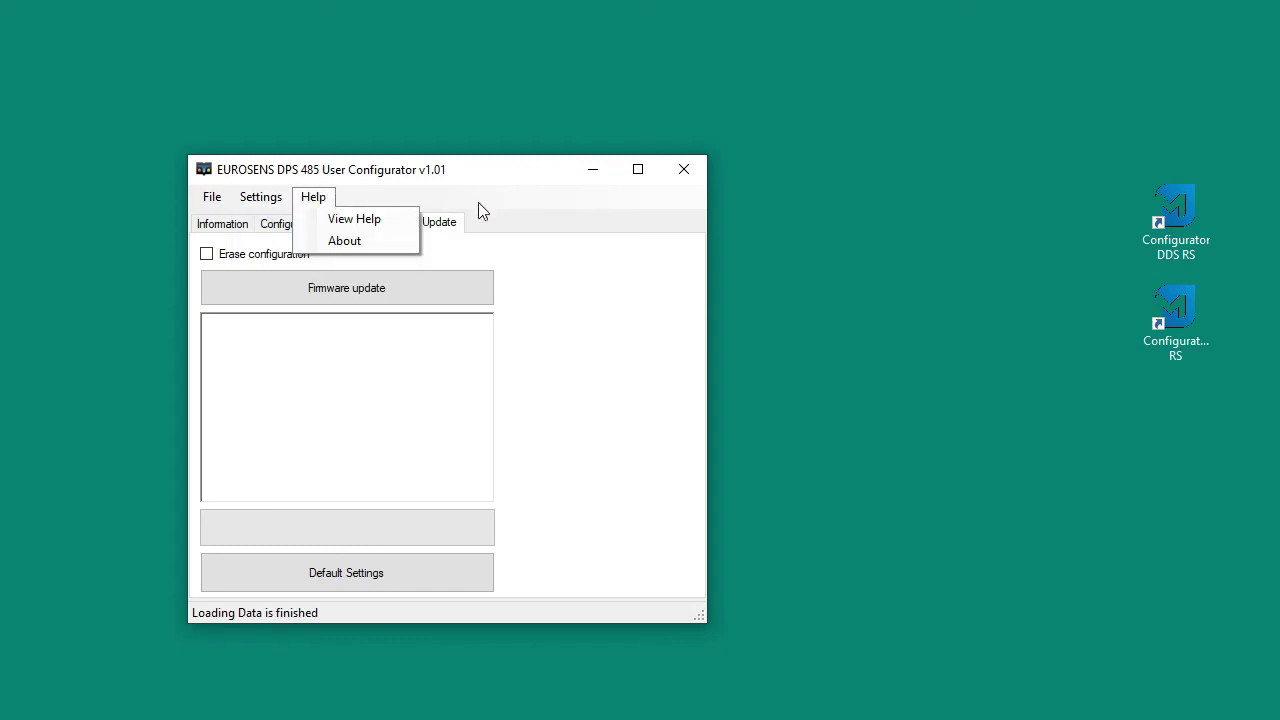
pyautogui.click(614, 374)
pyautogui.click(300, 224)
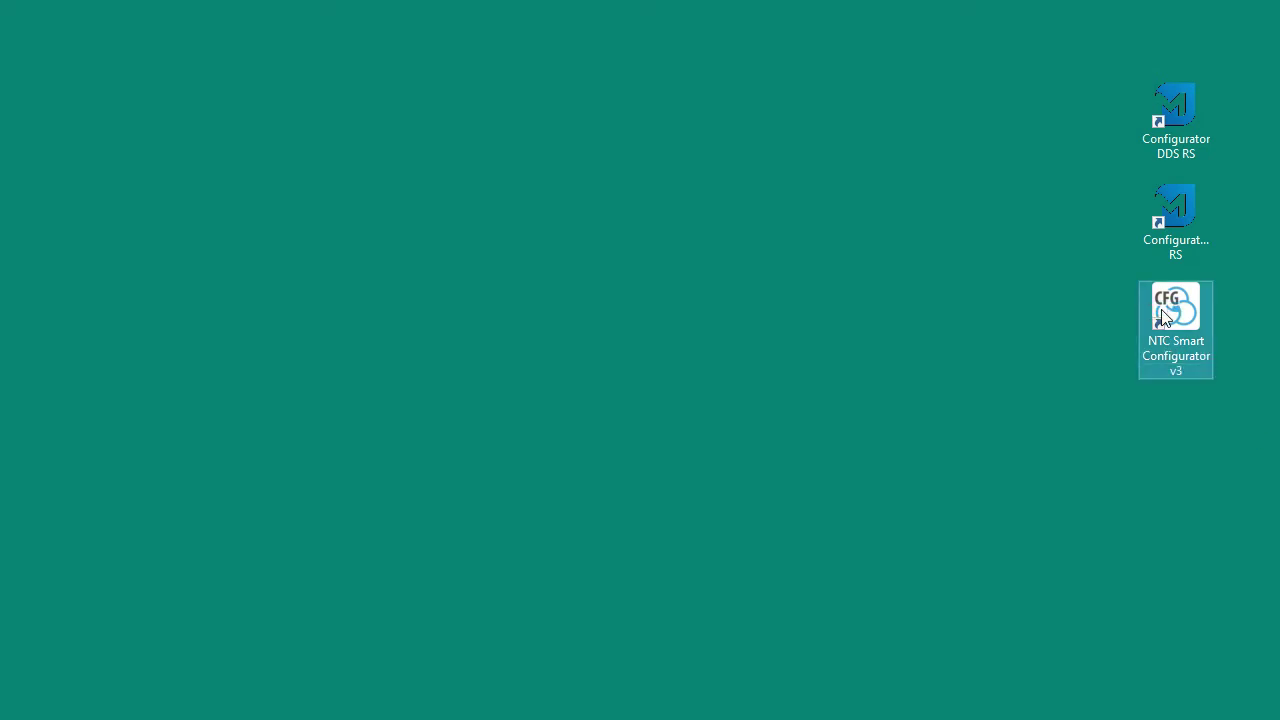
# - Read the current settings from the tracker into NTC Configurator
pyautogui.moveTo(1098, 400); pyautogui.dragTo(743, 243)
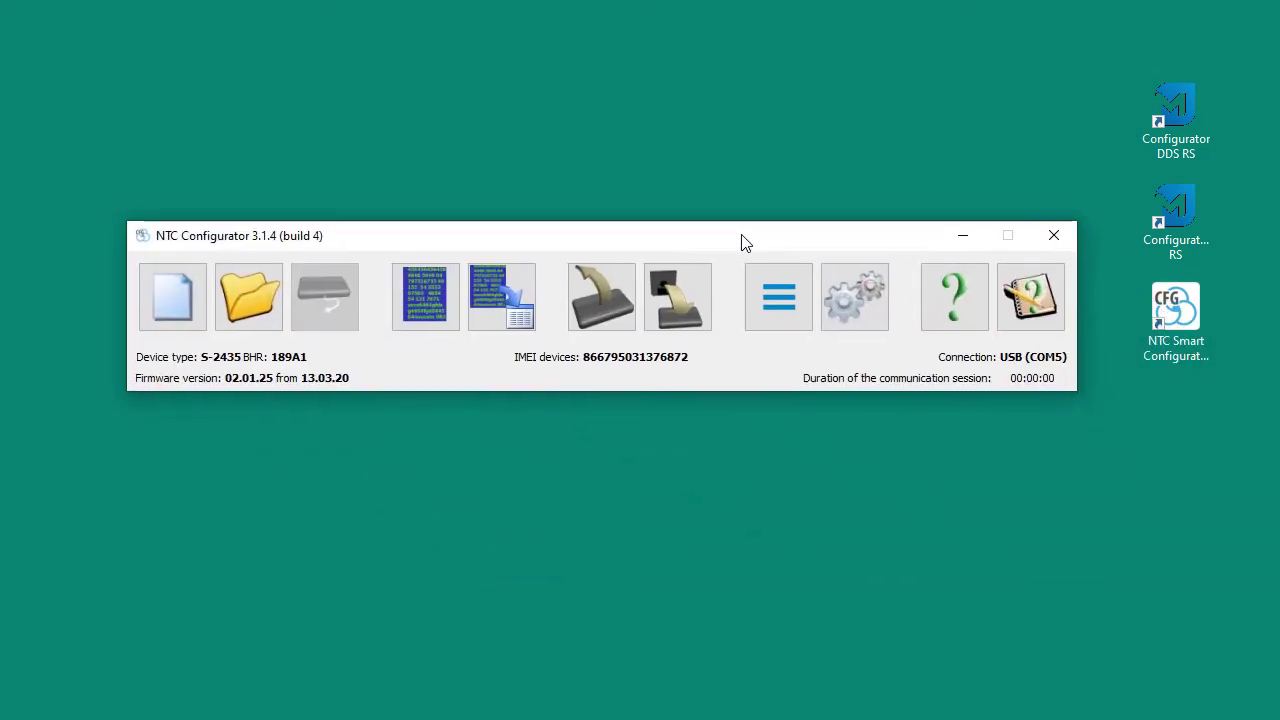
pyautogui.click(600, 297)
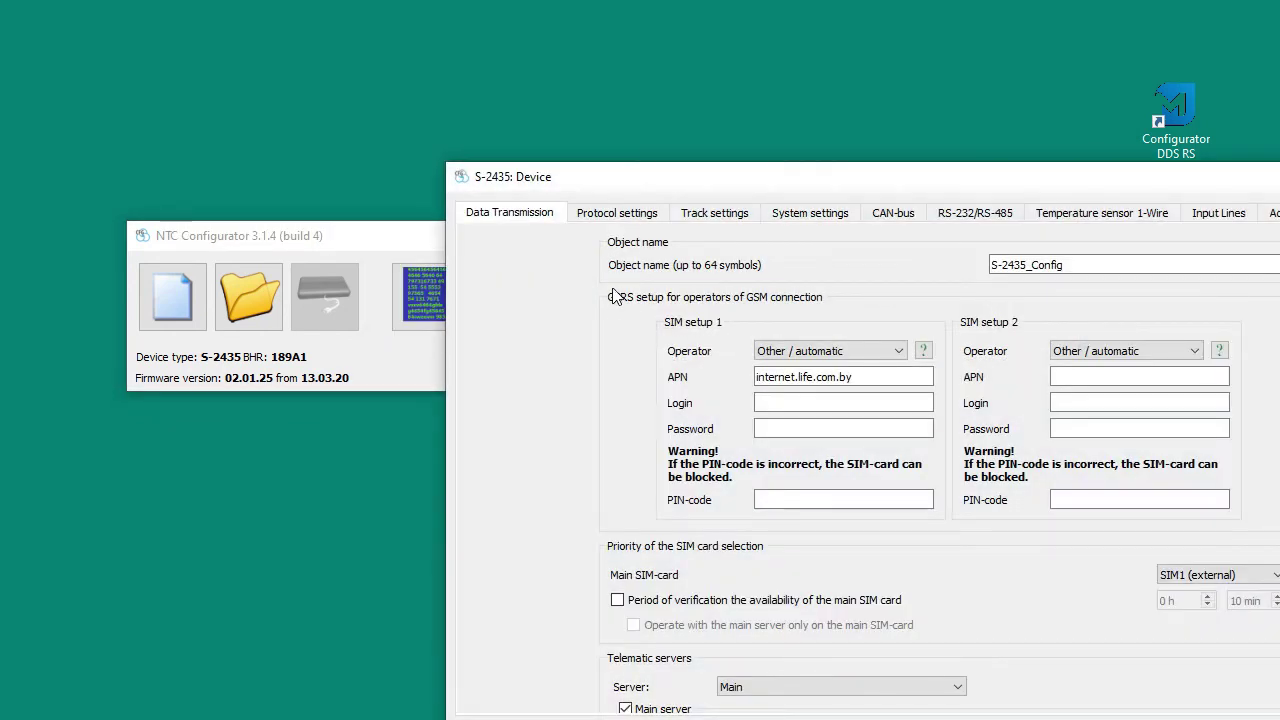
pyautogui.moveTo(578, 180); pyautogui.dragTo(290, 75)
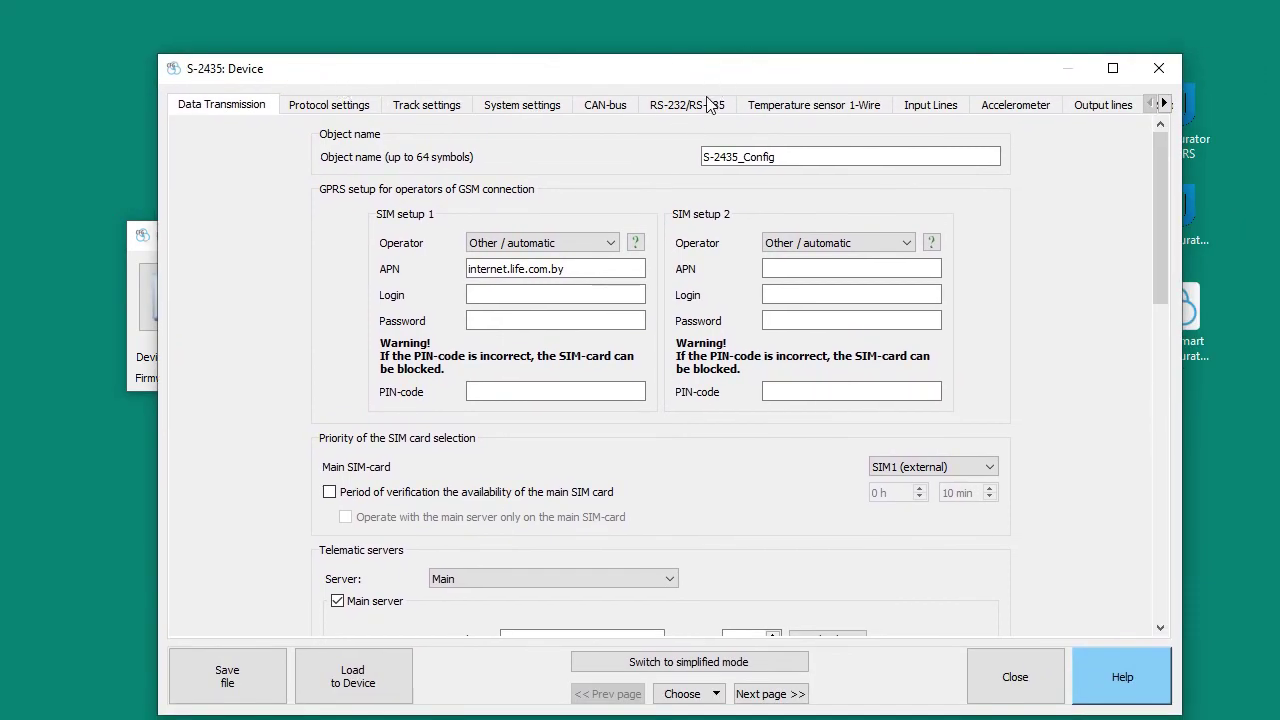
# - Set RS-485 Device 1 to FLS and enable sensors 1 and 2 at network addresses 1 and 2
pyautogui.click(705, 106)
pyautogui.click(563, 464)
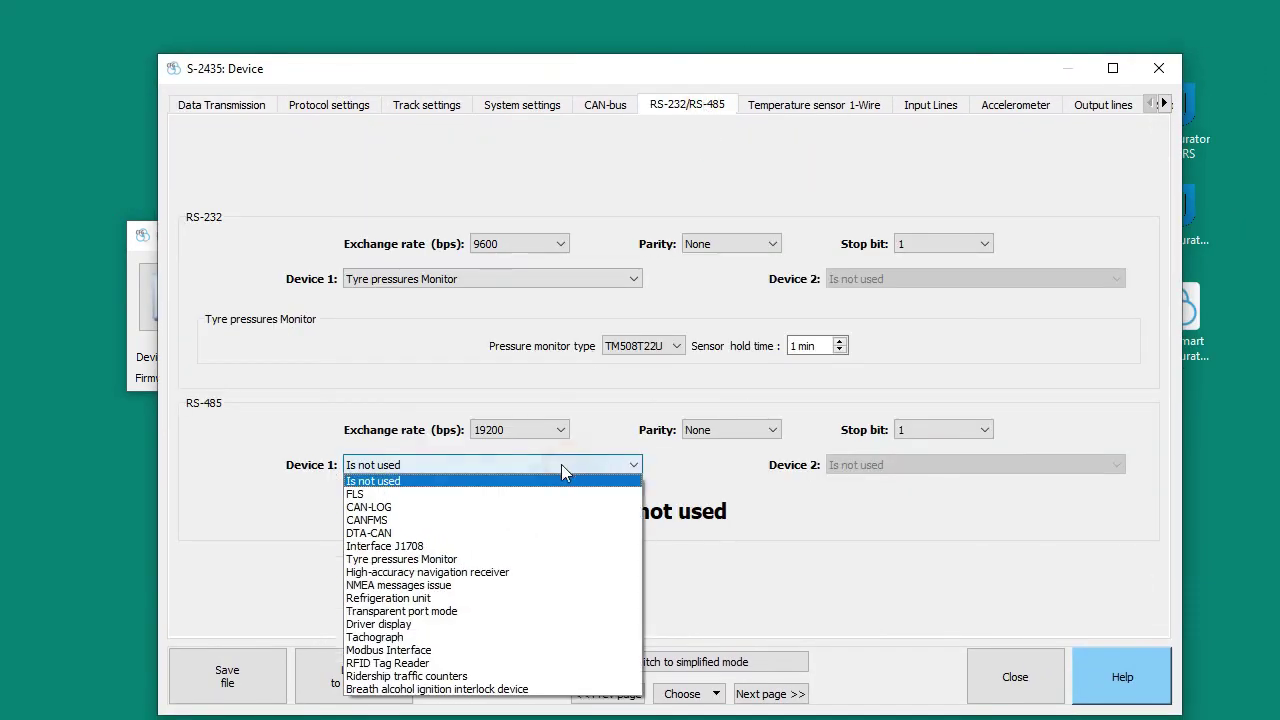
pyautogui.click(530, 494)
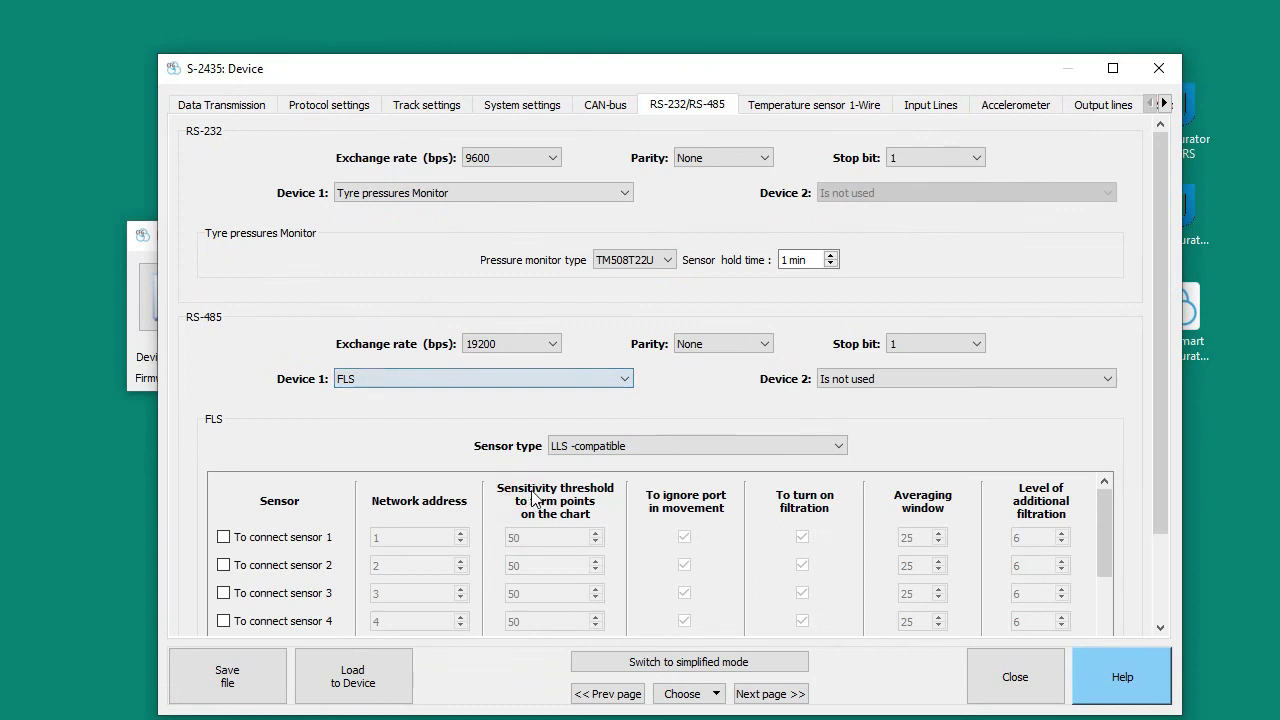
pyautogui.click(223, 538)
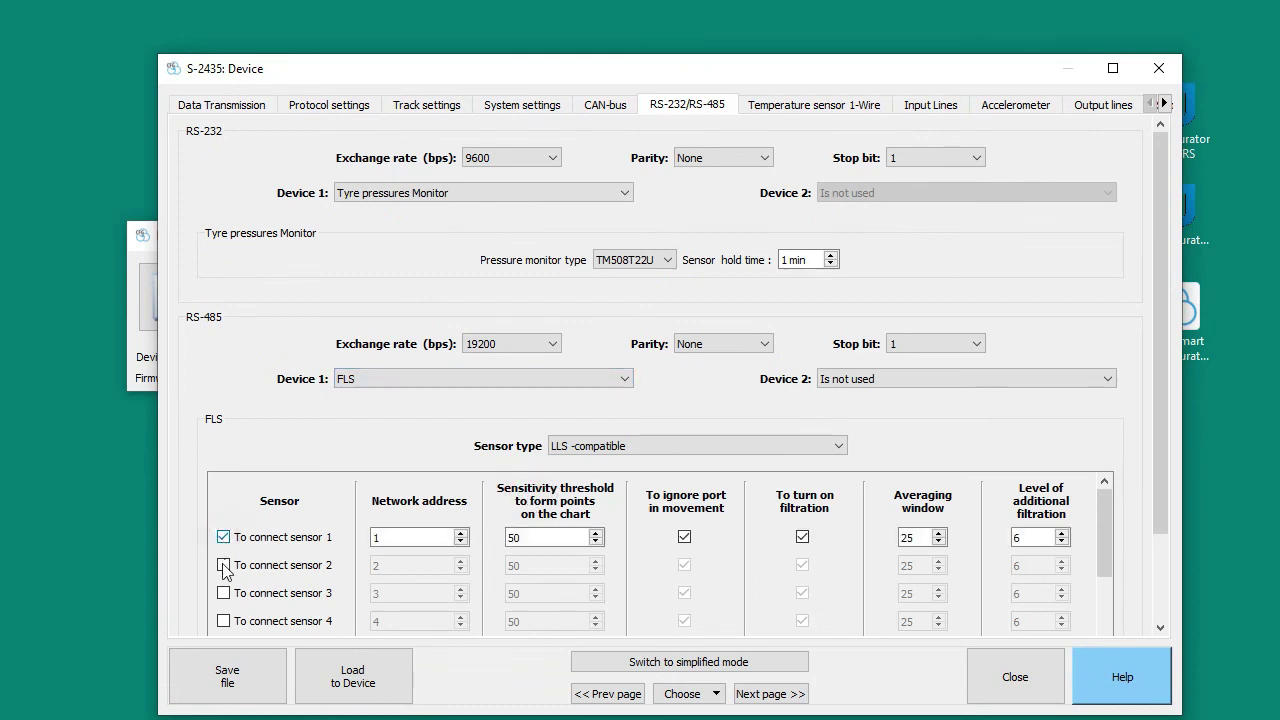
pyautogui.click(223, 565)
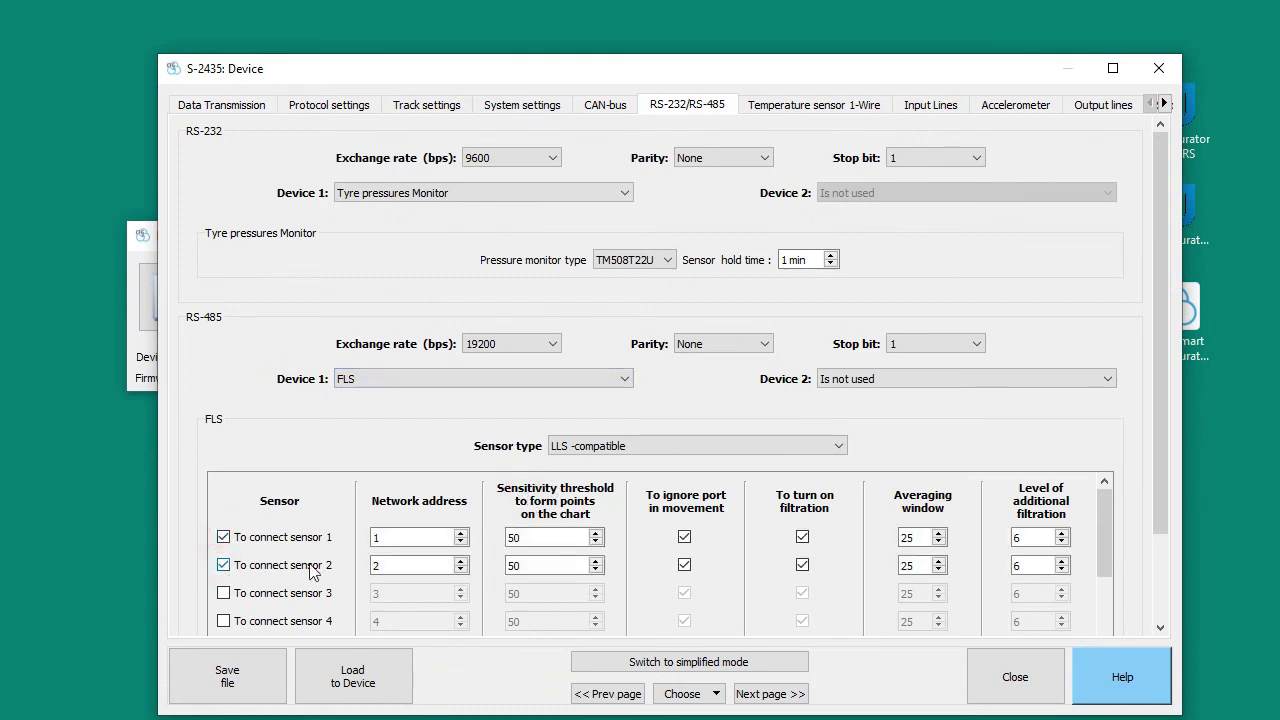
pyautogui.click(461, 570)
pyautogui.click(461, 561)
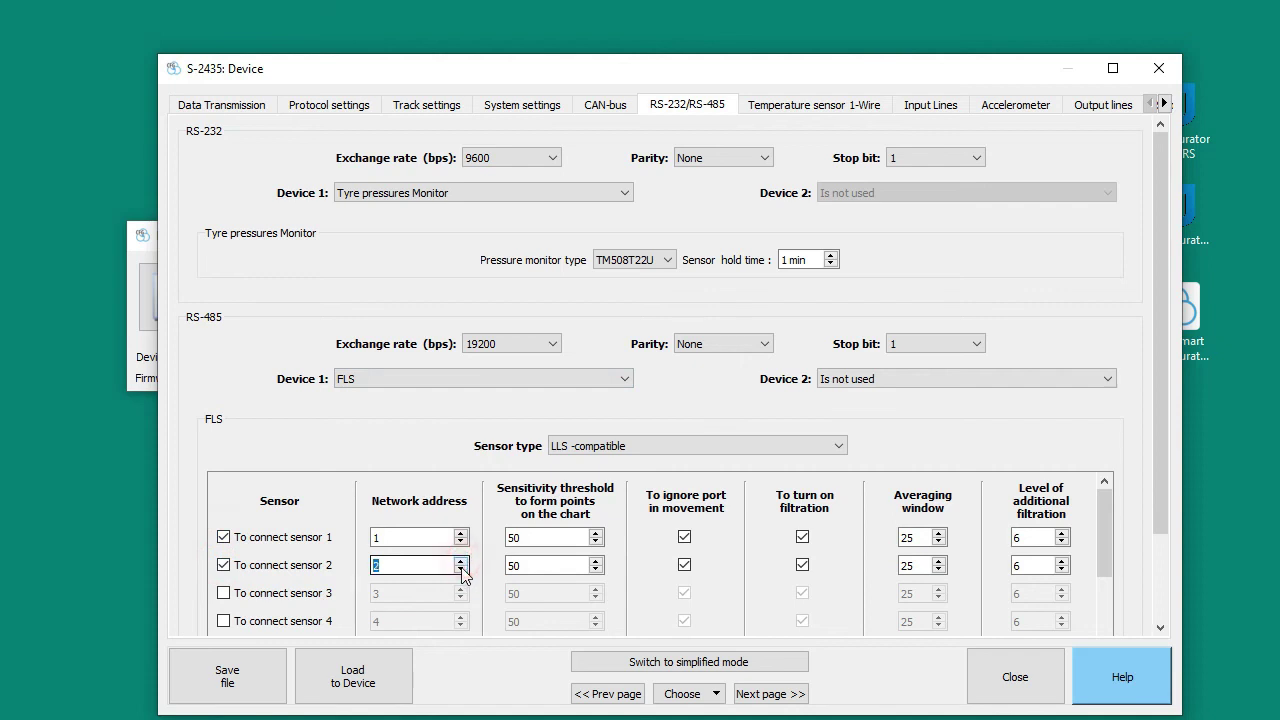
pyautogui.click(417, 569)
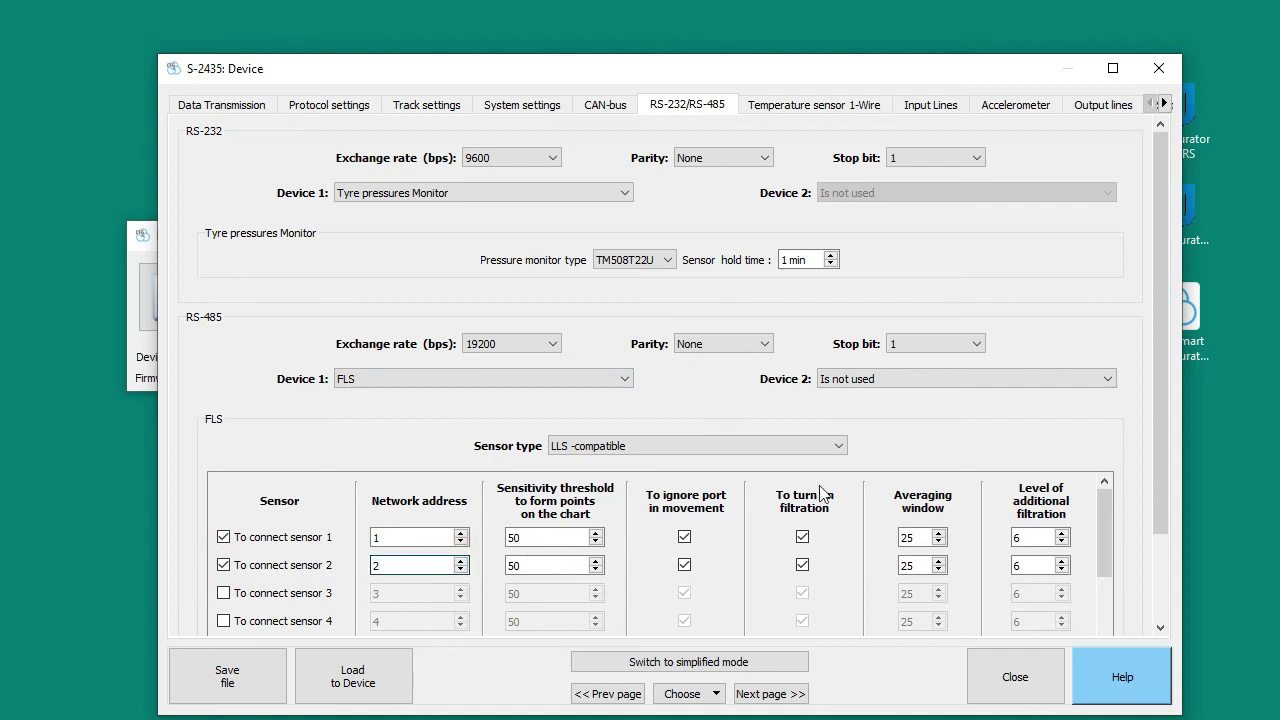
pyautogui.moveTo(1158, 350); pyautogui.dragTo(1161, 486)
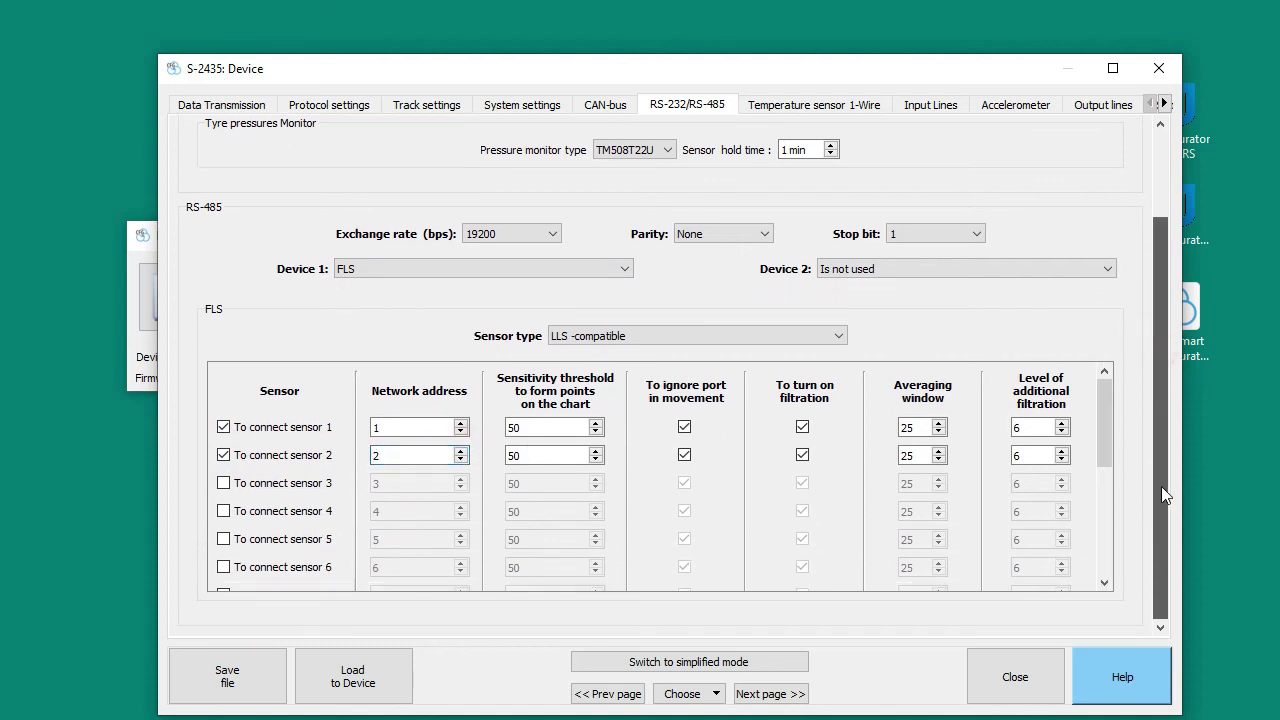
# - In the FLS RS-232/RS-485/BT protocol settings, enable Level and temperature for Sensors 1 and 2
pyautogui.click(365, 107)
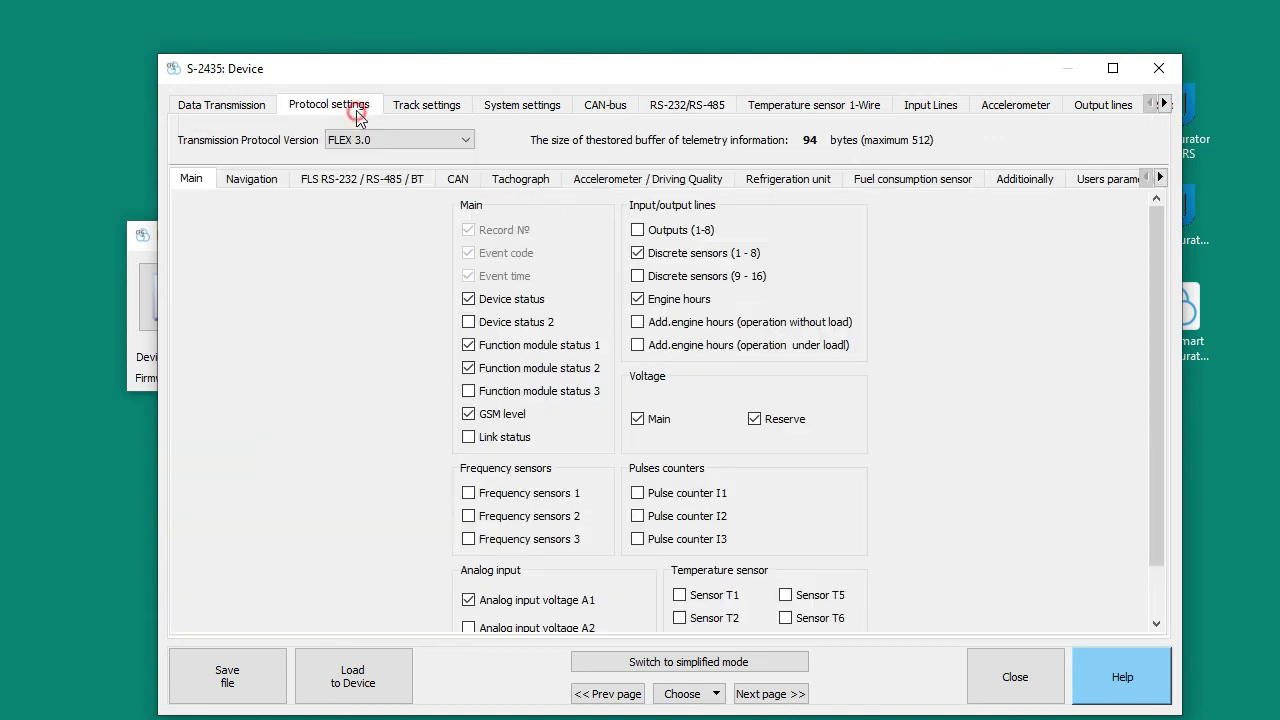
pyautogui.click(389, 187)
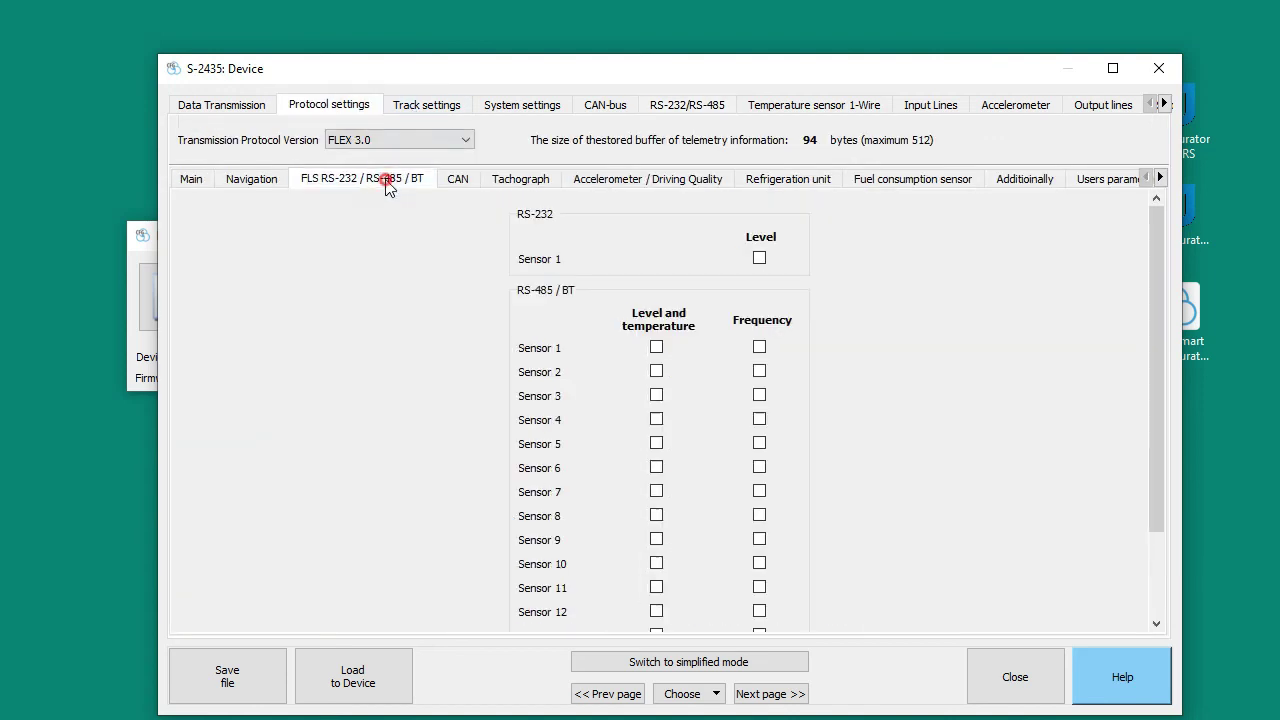
pyautogui.click(656, 347)
pyautogui.click(656, 371)
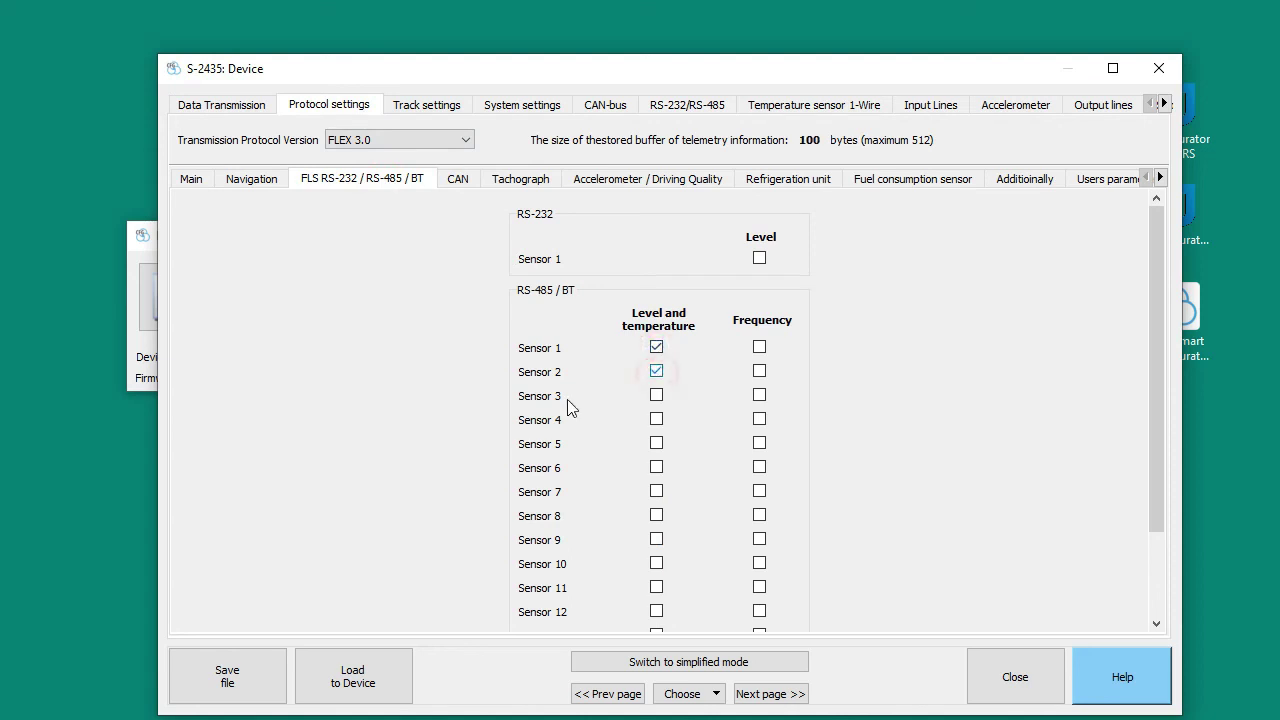
# - Load the new settings to the tracker, confirm the download, and close the settings window
pyautogui.click(320, 680)
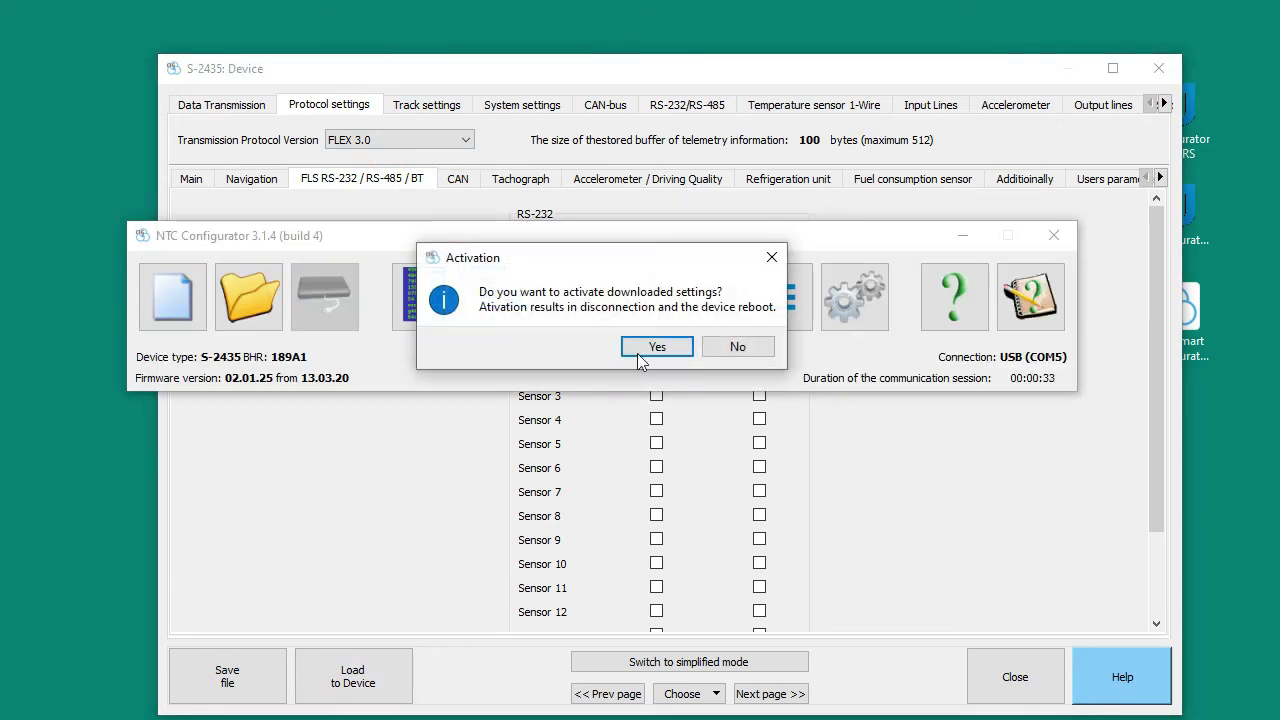
pyautogui.click(655, 348)
pyautogui.click(1033, 535)
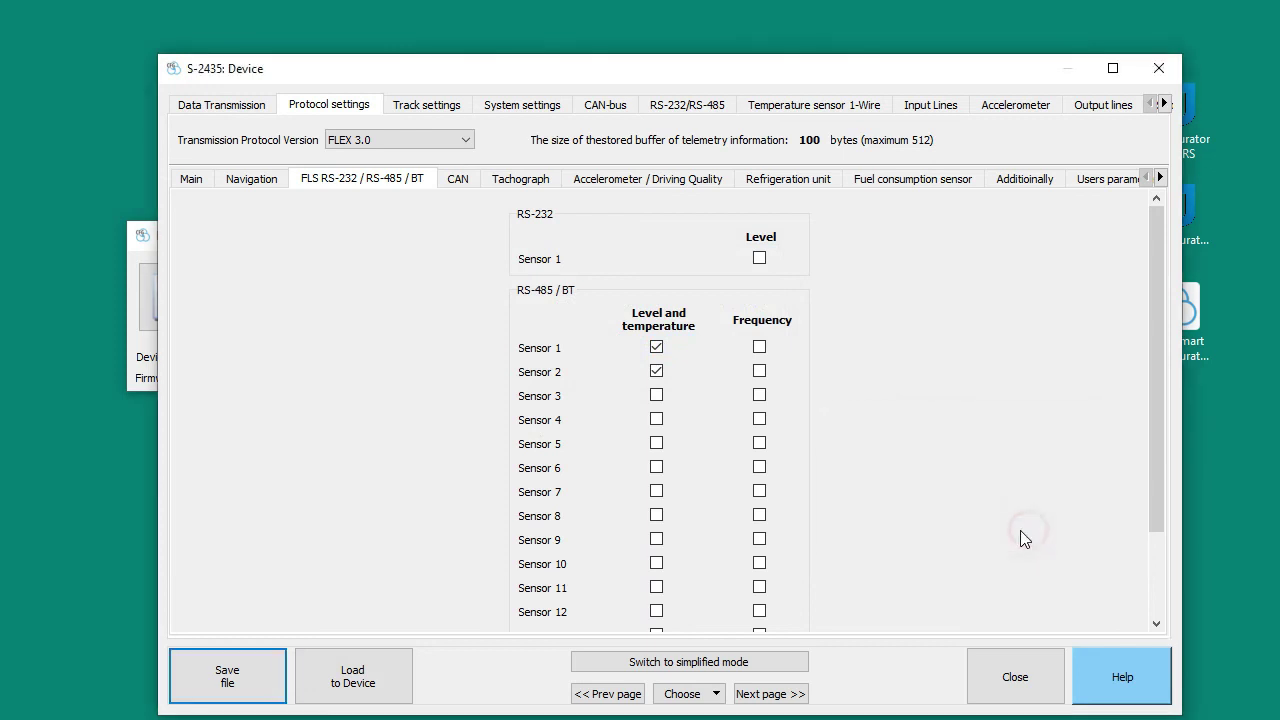
pyautogui.click(1010, 672)
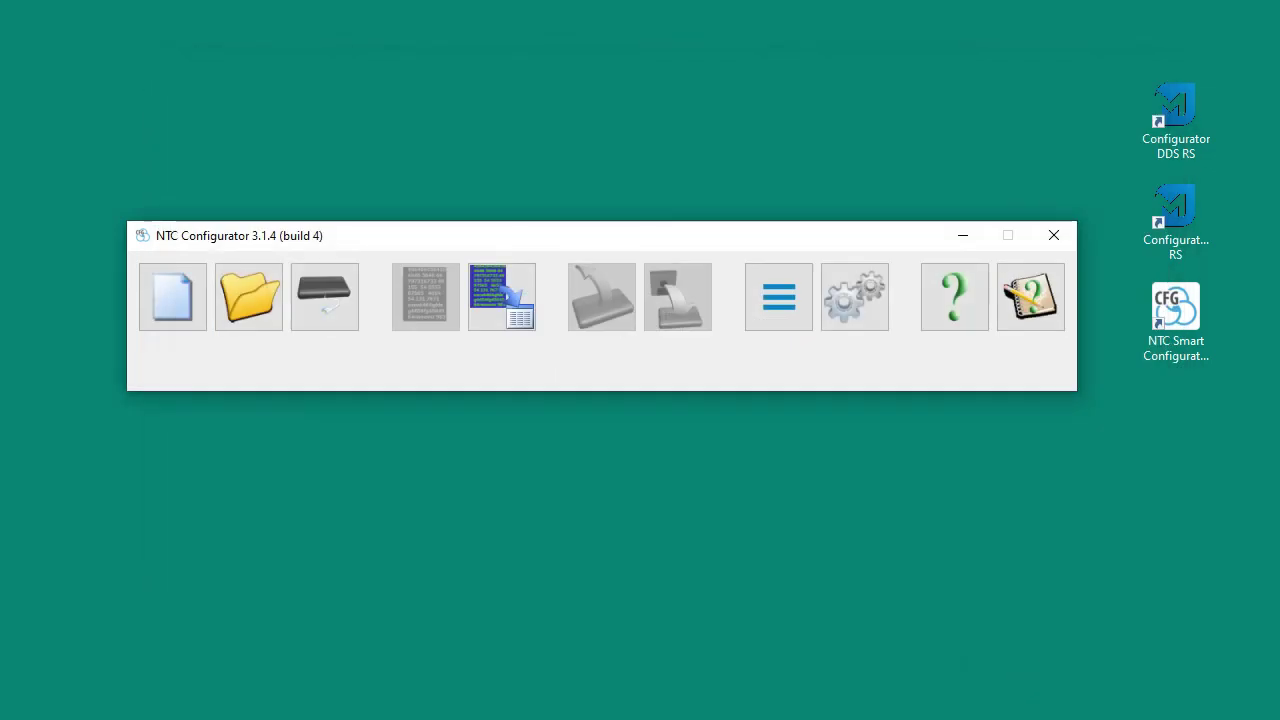
# - Open telemetry refreshing every 1 sec to show fuel levels 3441 (FLS 1) and 977 (FLS 2)
pyautogui.click(413, 296)
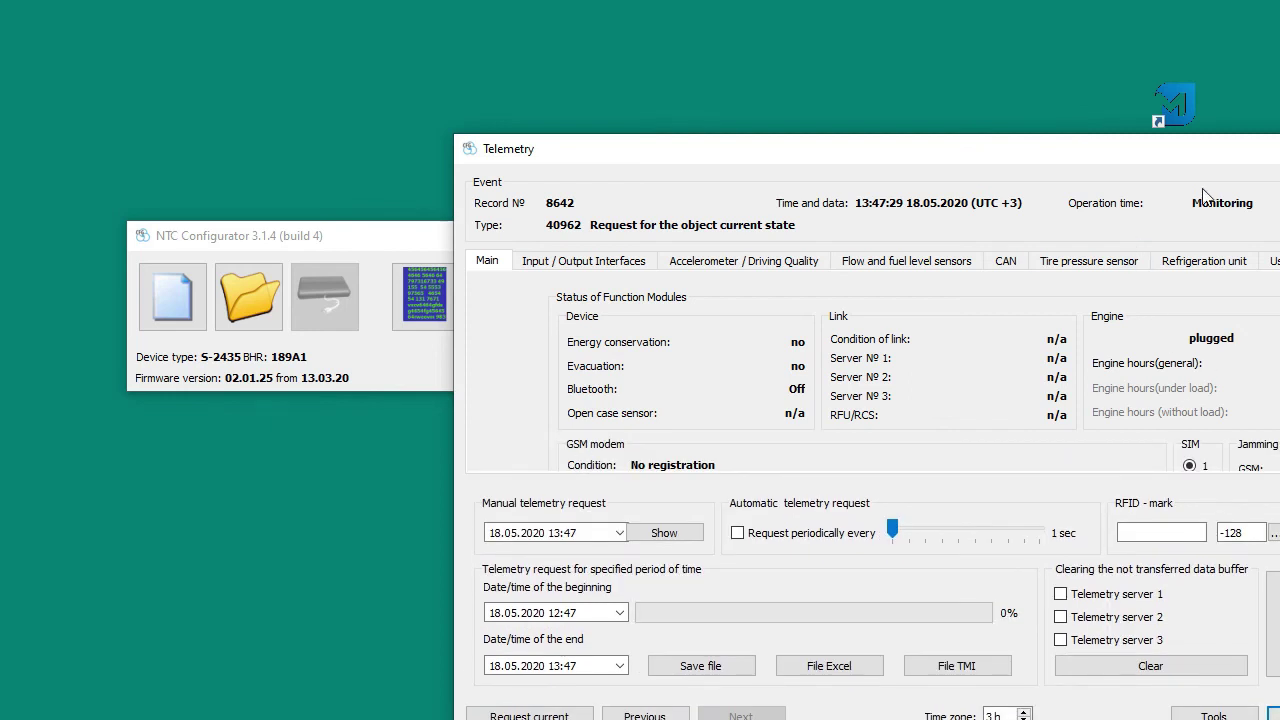
pyautogui.moveTo(1110, 163); pyautogui.dragTo(828, 101)
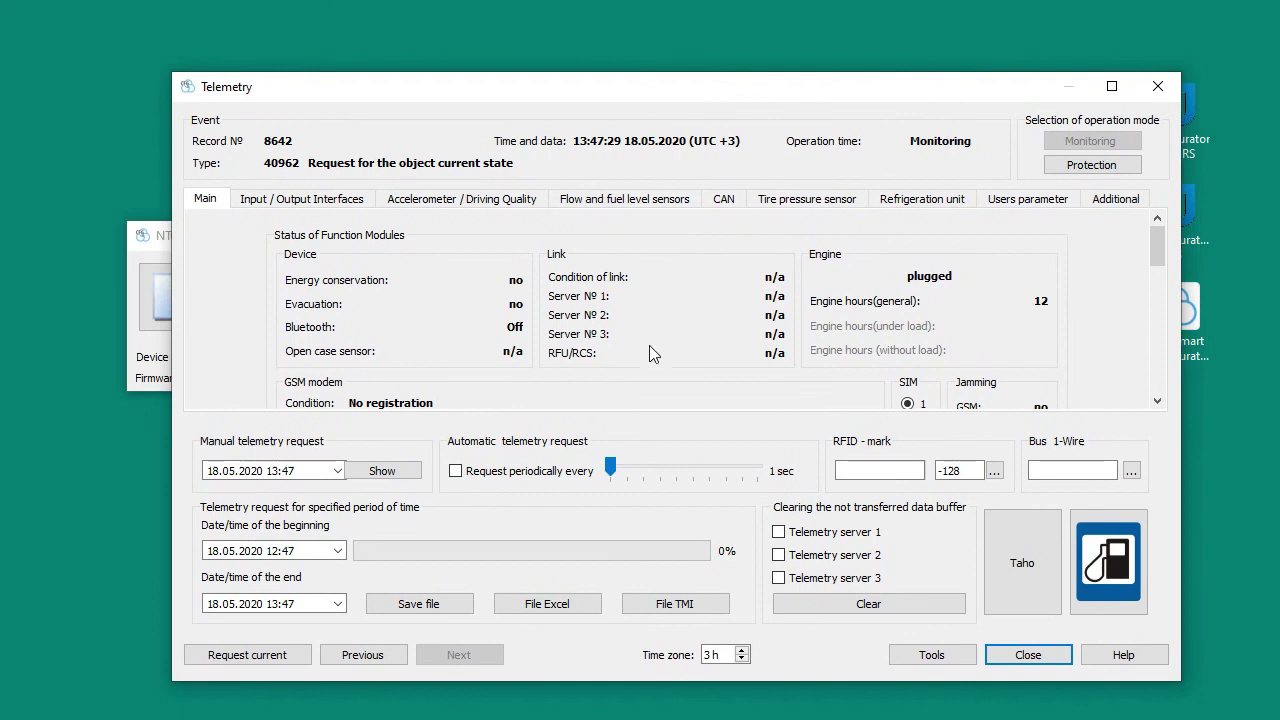
pyautogui.click(488, 470)
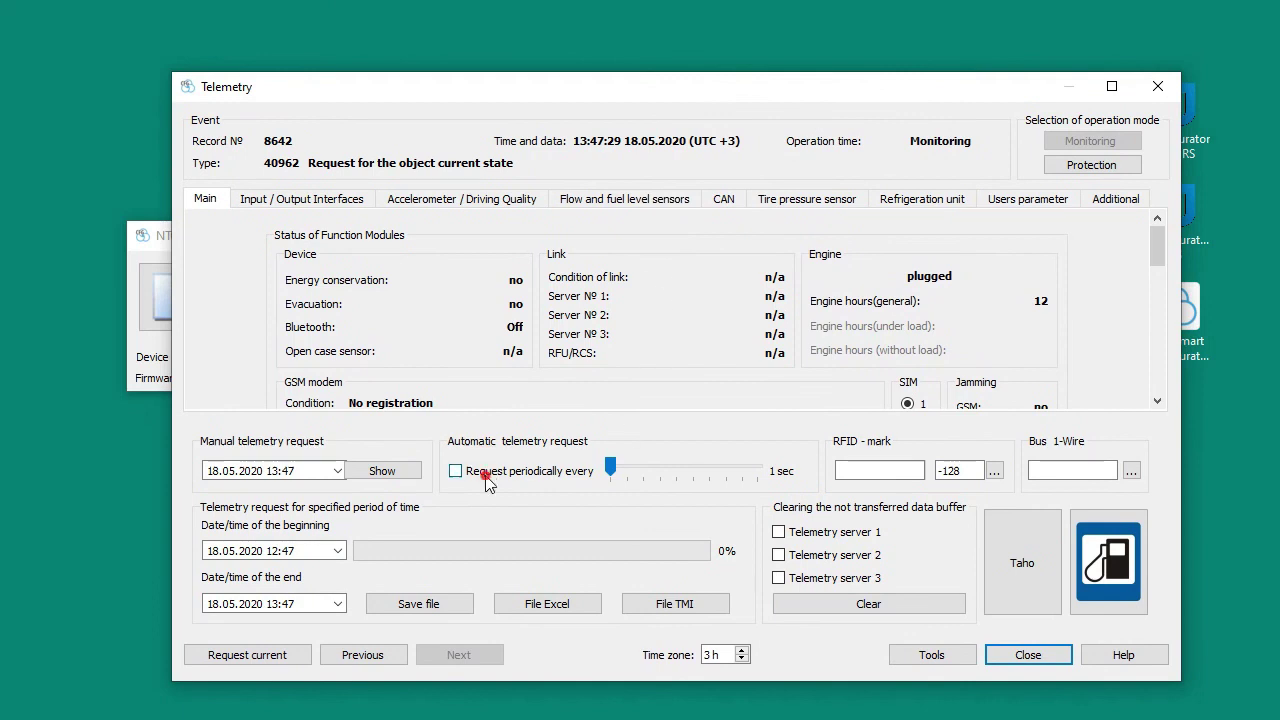
pyautogui.click(615, 203)
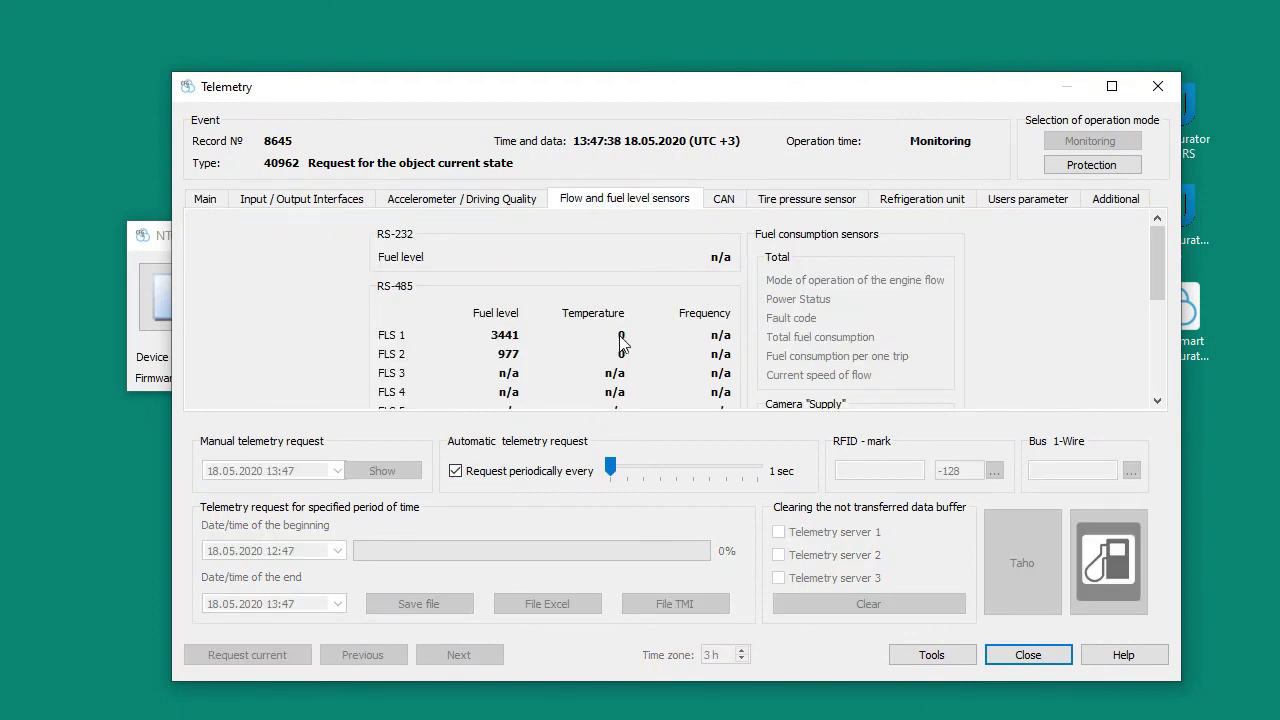